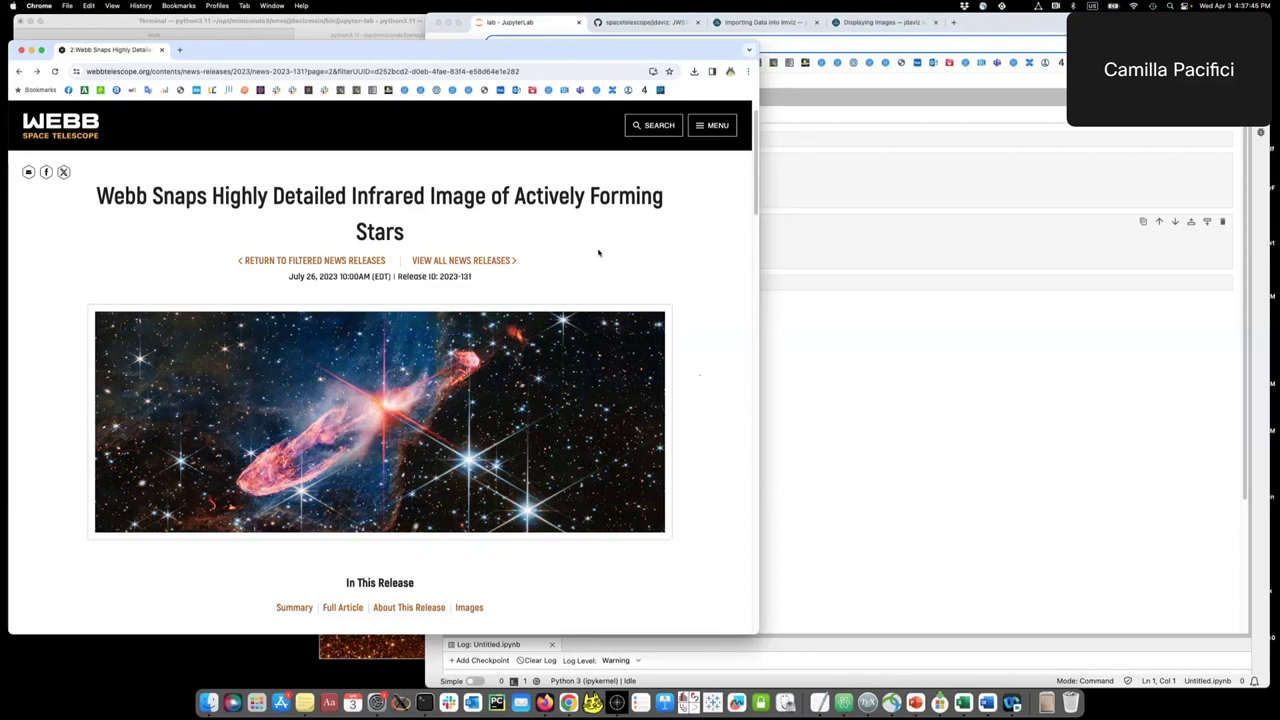
Bring the JupyterLab notebook window in front of the Webb forming-stars news page.
{"action": "left_click", "coordinate": [882, 189]}
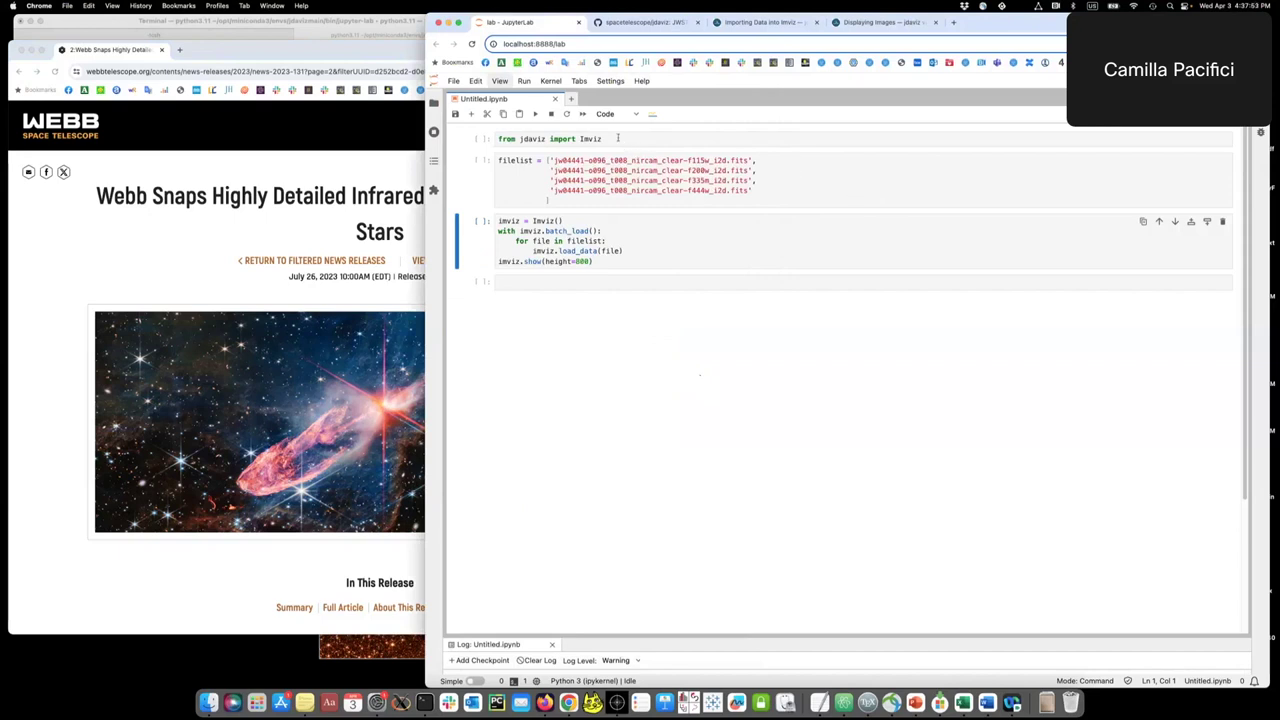
Walk through the Imviz import and four-file NIRCam list cells, then view the Importing Data into Imviz docs.
{"action": "left_click_drag", "start_coordinate": [499, 138], "coordinate": [605, 139]}
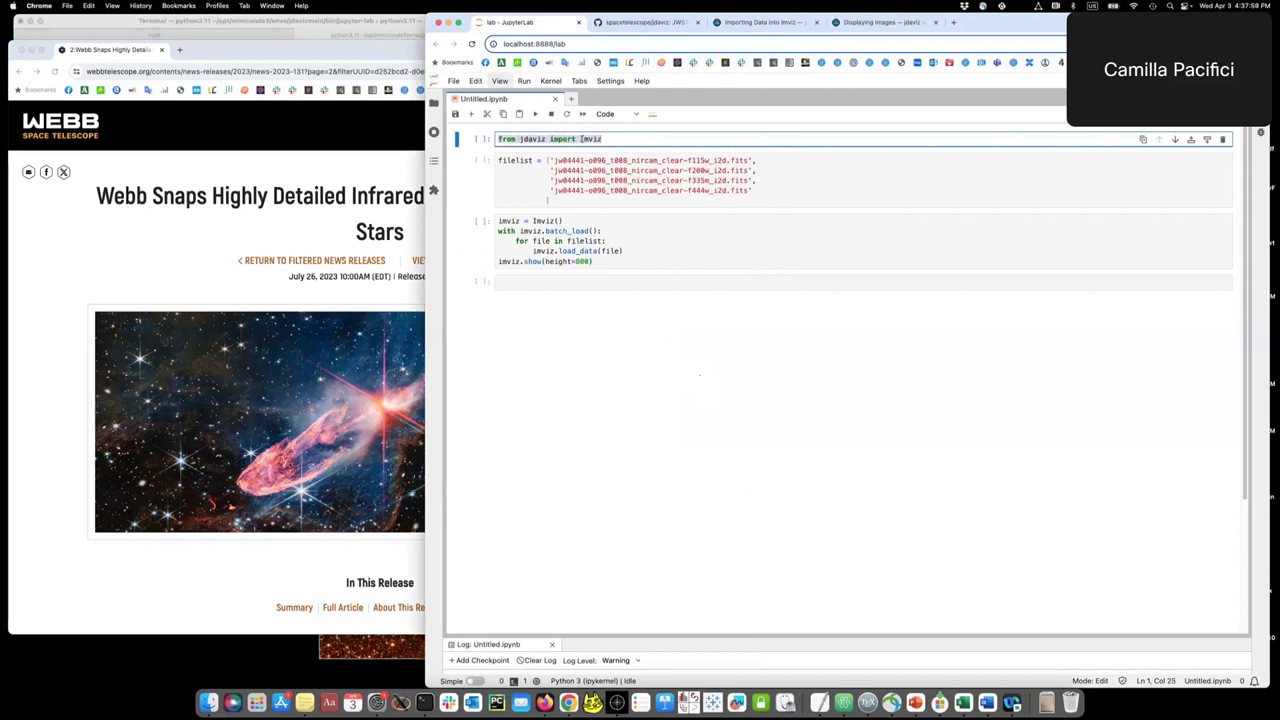
{"action": "left_click", "coordinate": [622, 138]}
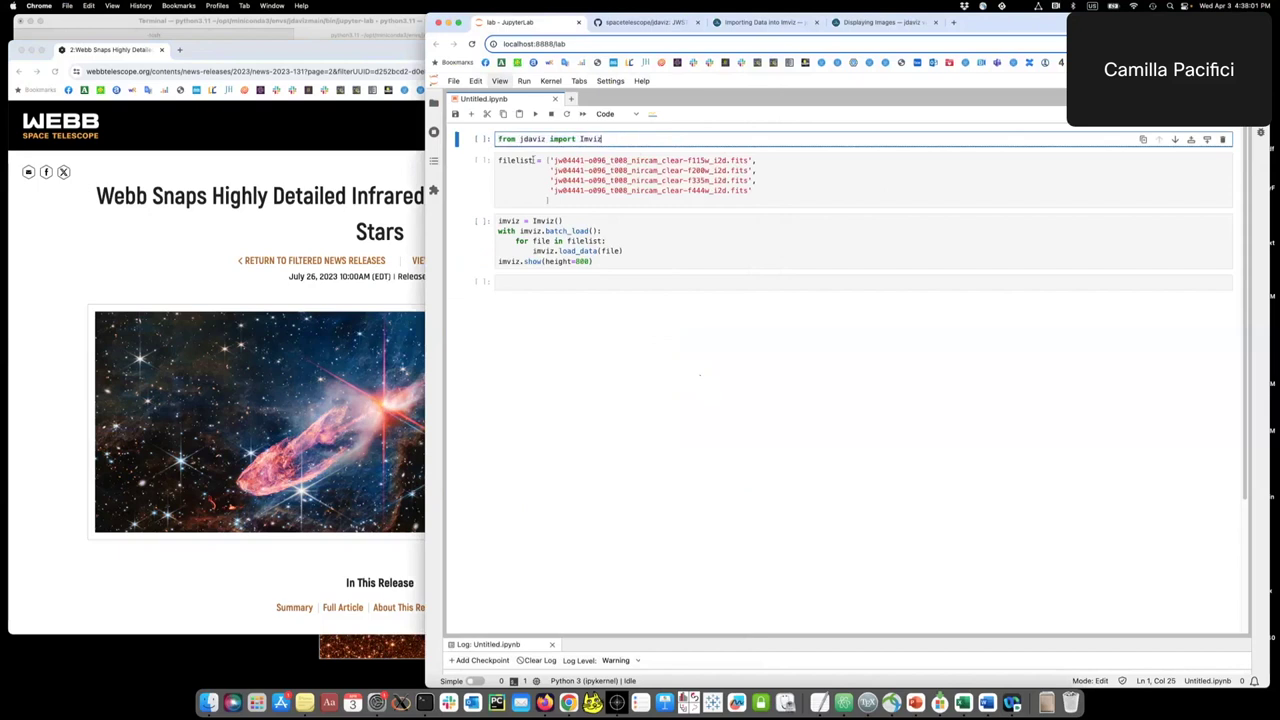
{"action": "left_click_drag", "start_coordinate": [500, 161], "coordinate": [567, 203]}
{"action": "left_click", "coordinate": [663, 203]}
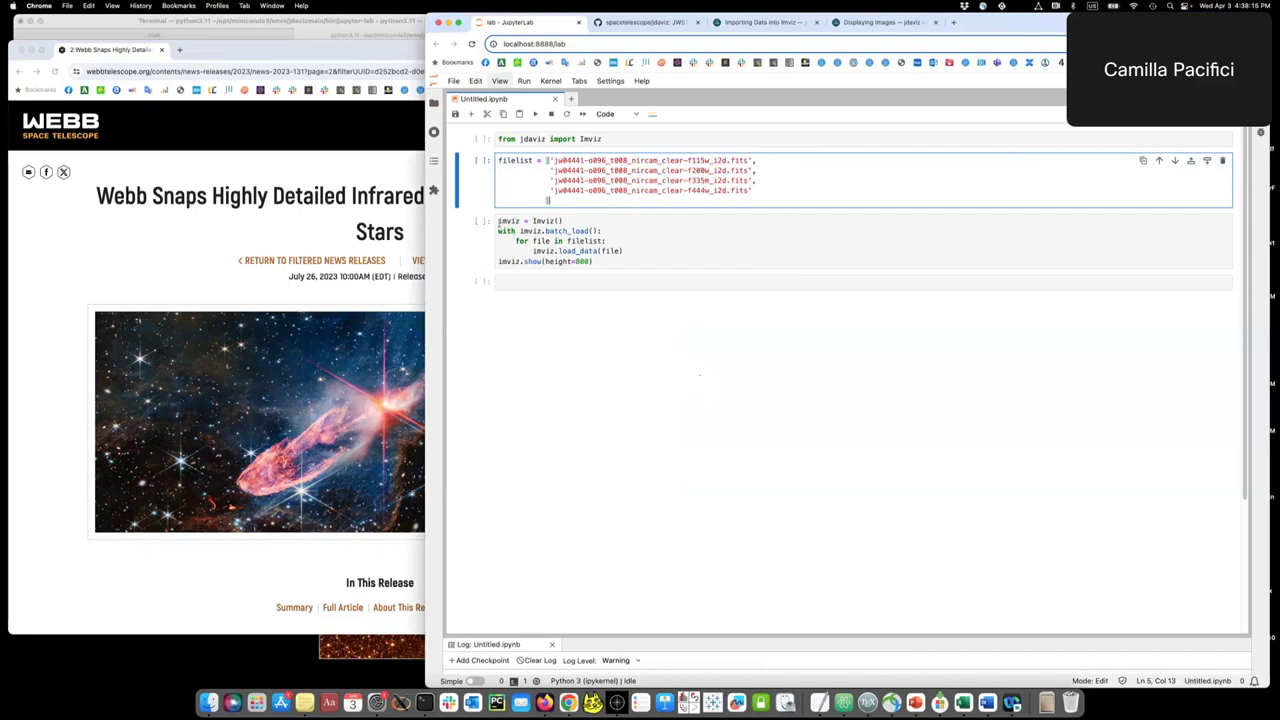
{"action": "left_click", "coordinate": [497, 222]}
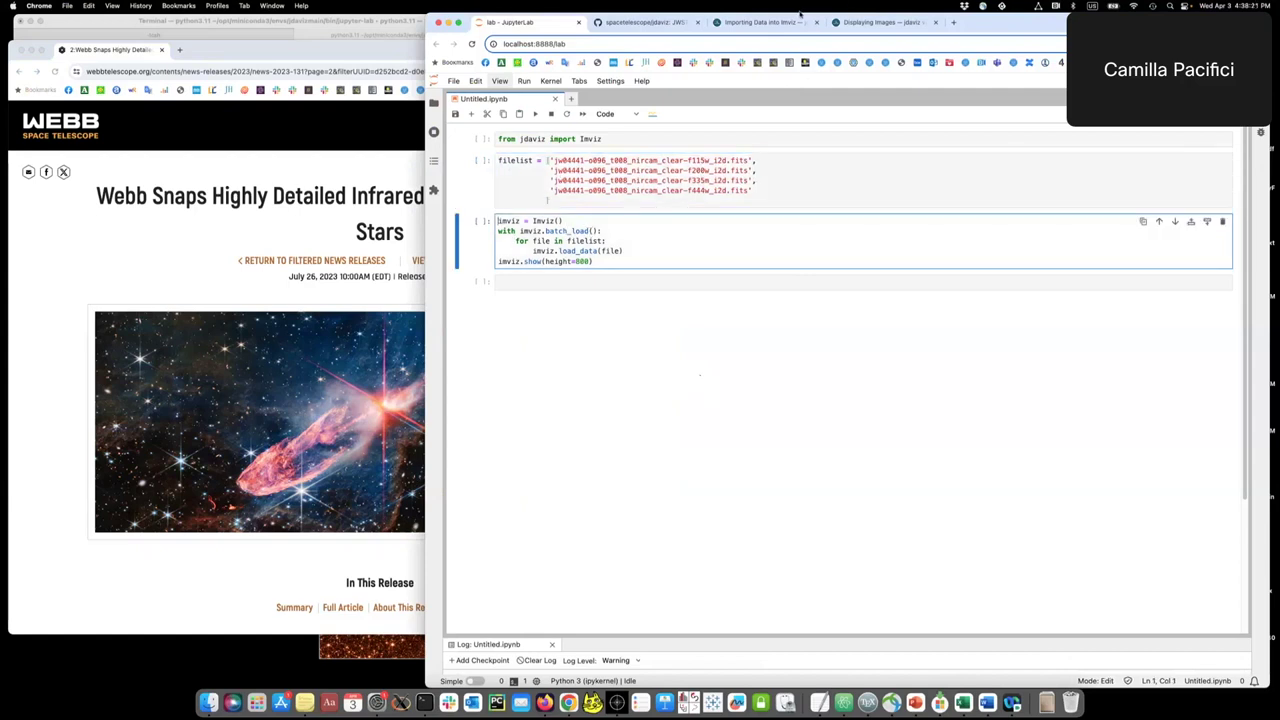
{"action": "left_click", "coordinate": [770, 22]}
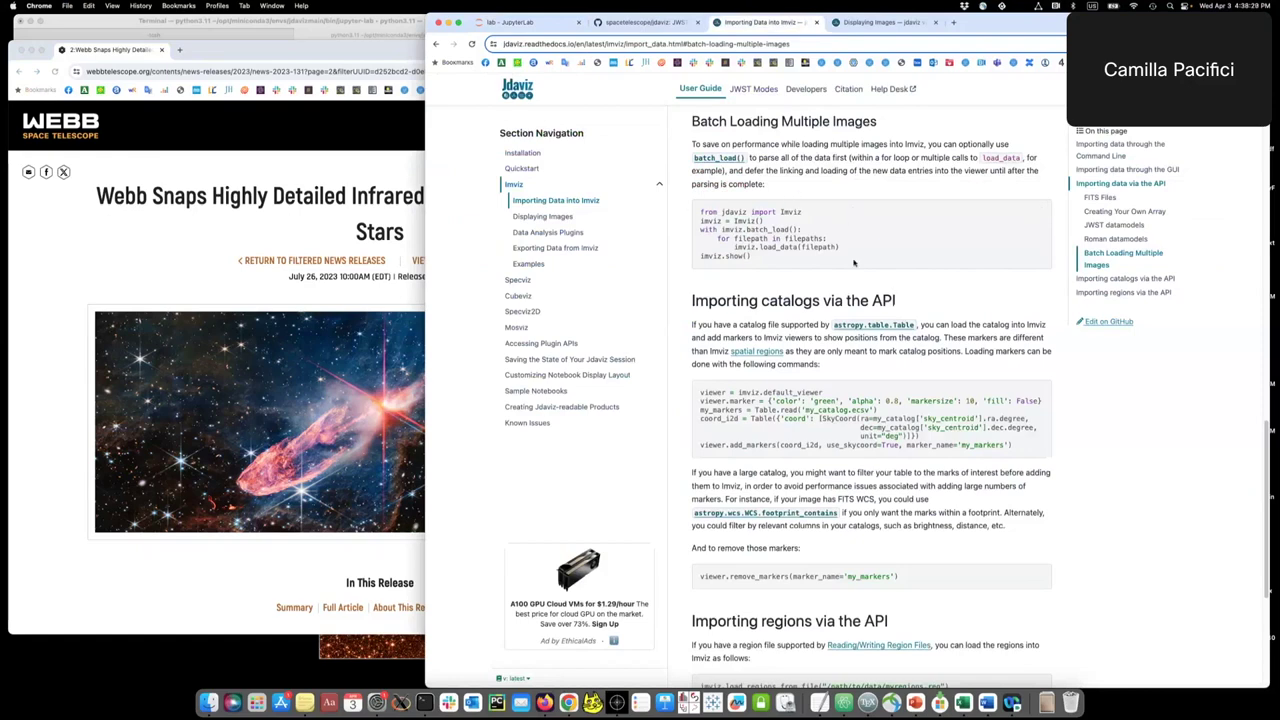
After reading the batch_load example, go back to the 'lab - JupyterLab' notebook tab.
{"action": "left_click", "coordinate": [510, 23]}
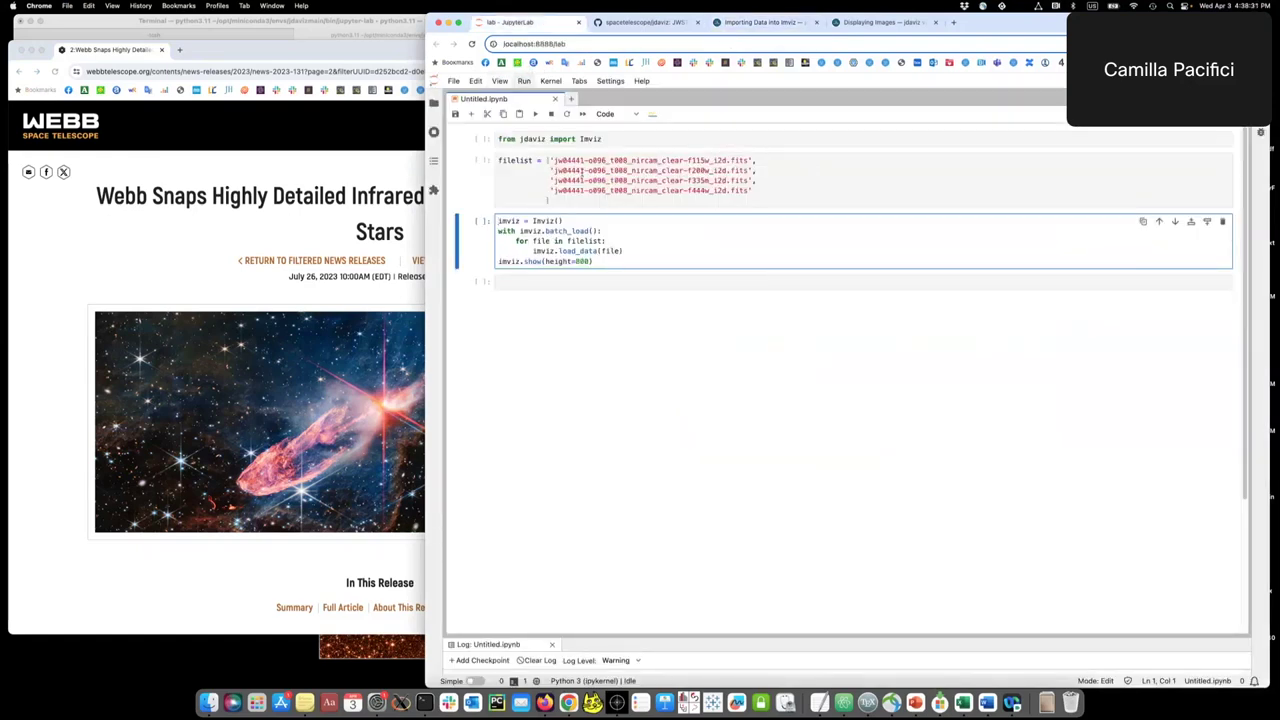
Run the import, file-list and batch-load cells to load the four NIRCam images into Imviz.
{"action": "left_click", "coordinate": [611, 135]}
{"action": "key", "text": "shift+Return"}
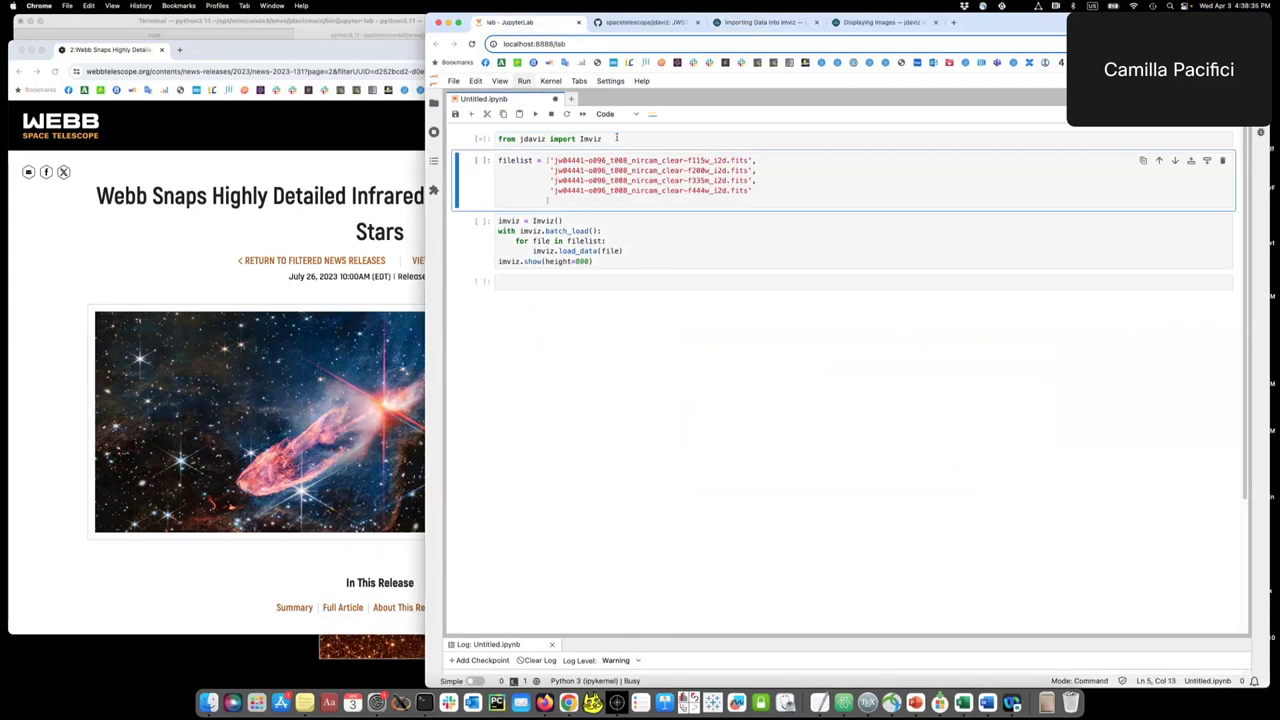
{"action": "key", "text": "shift+Return"}
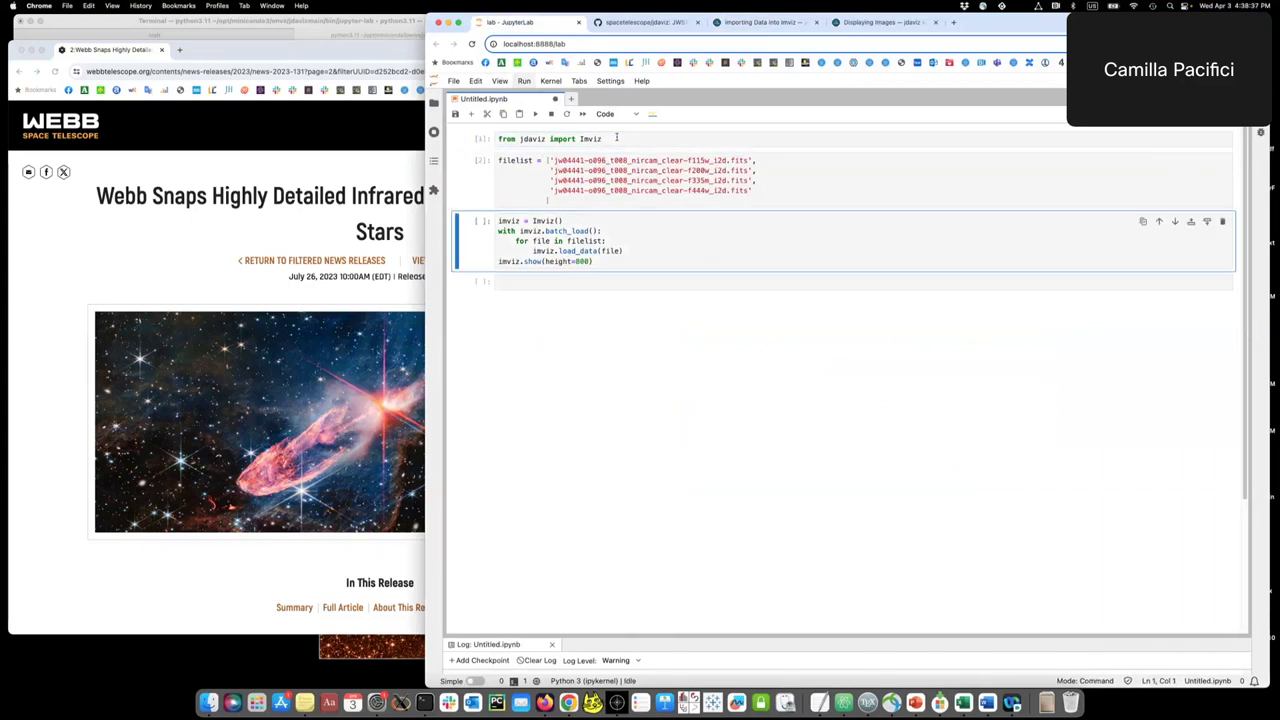
{"action": "key", "text": "shift+Return"}
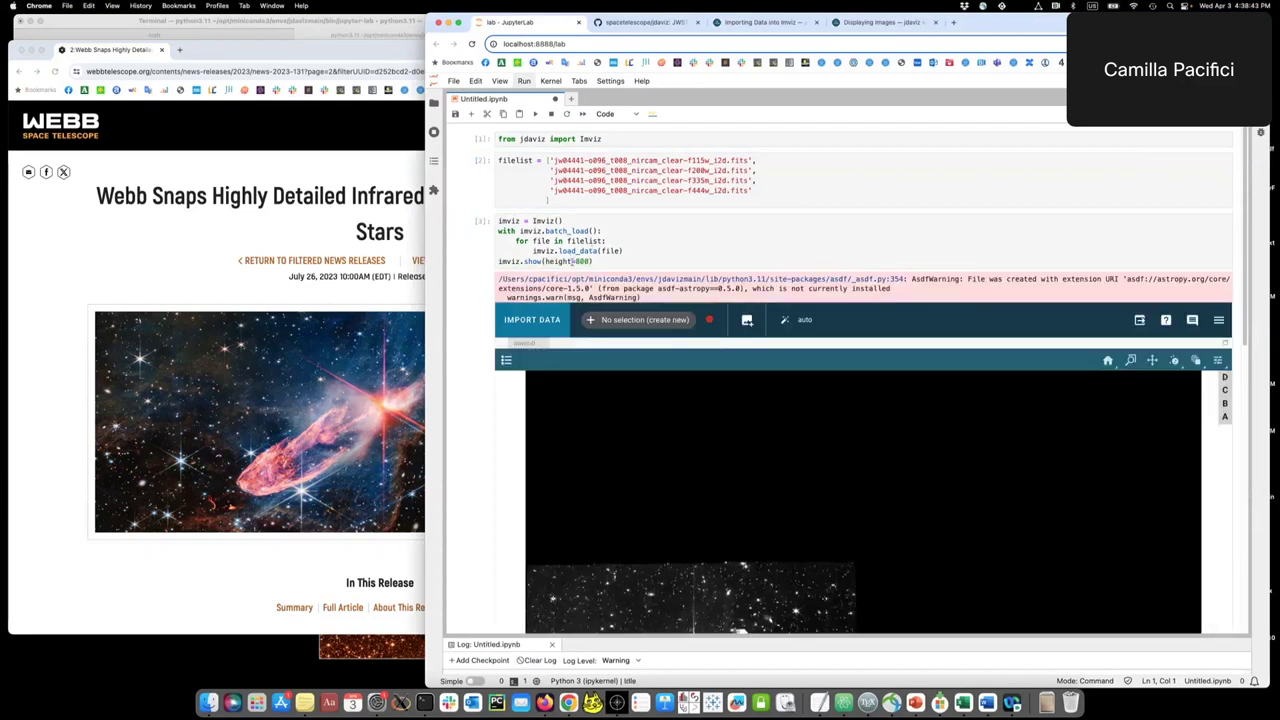
Blink through the loaded image layers in the Imviz viewer with the B key.
{"action": "scroll", "coordinate": [472, 346], "scroll_direction": "down", "scroll_amount": 2}
{"action": "scroll", "coordinate": [472, 346], "scroll_direction": "down", "scroll_amount": 3}
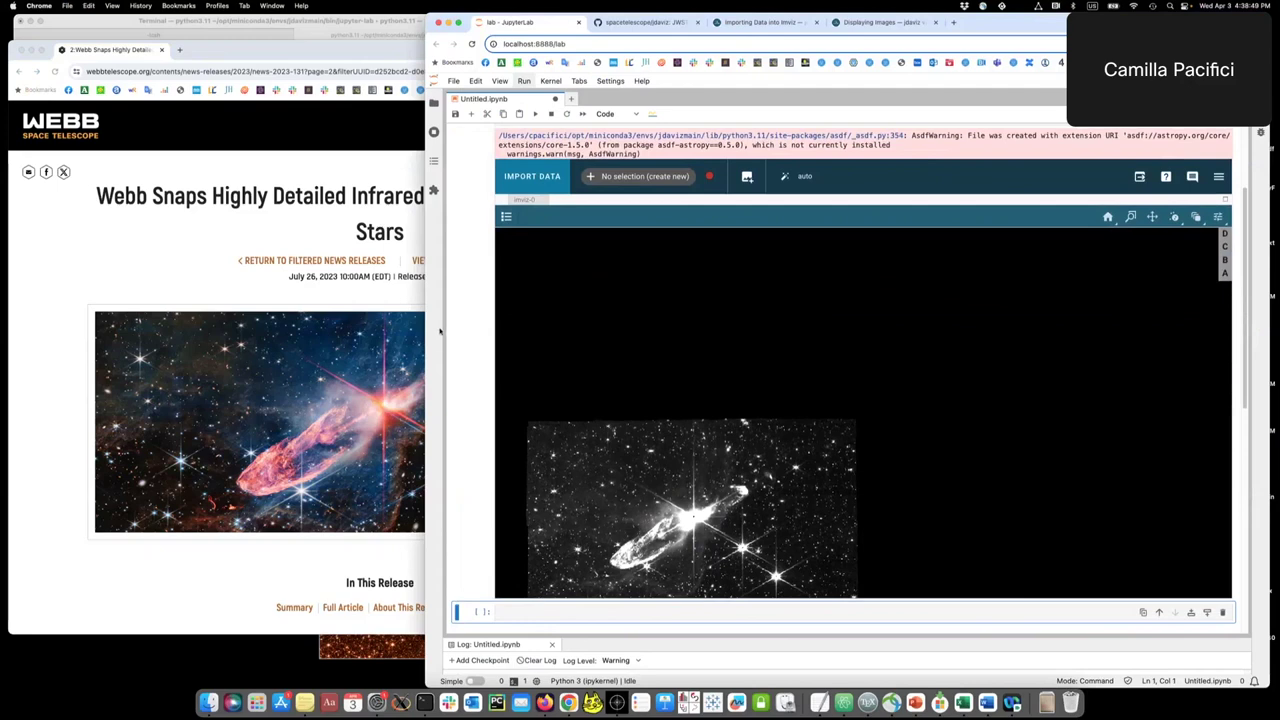
{"action": "left_click", "coordinate": [760, 290]}
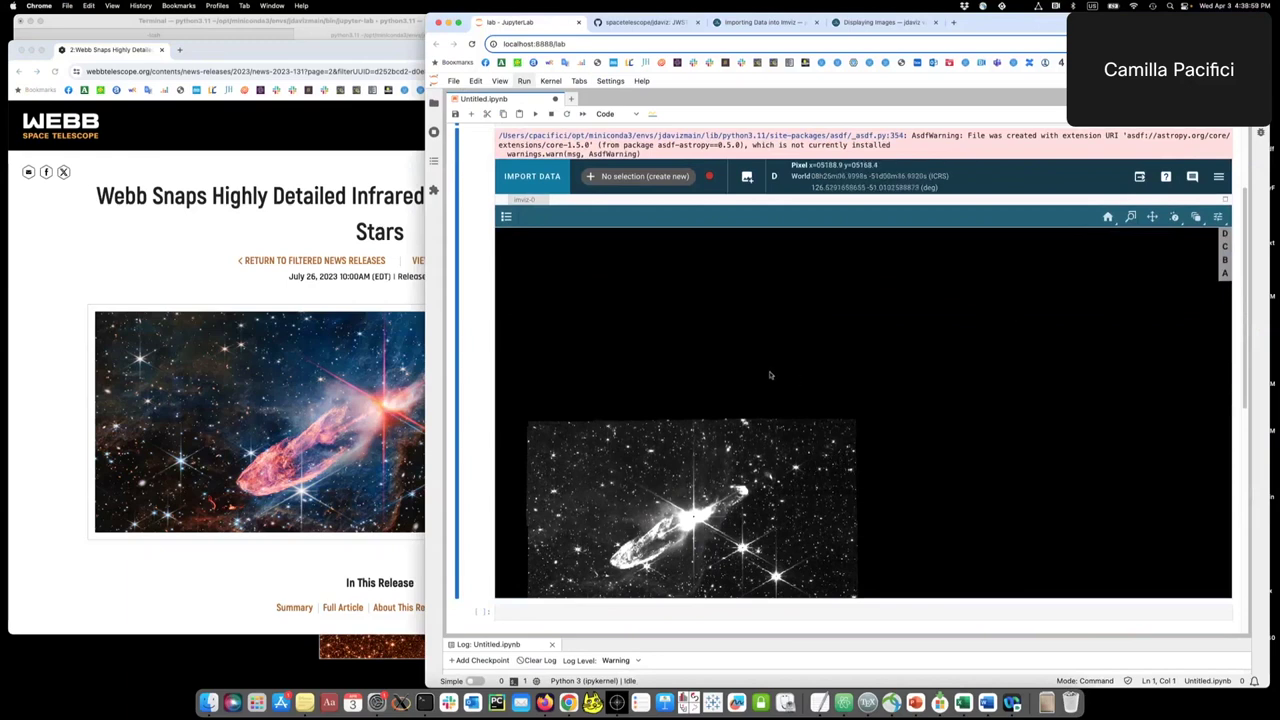
{"action": "key", "text": "b"}
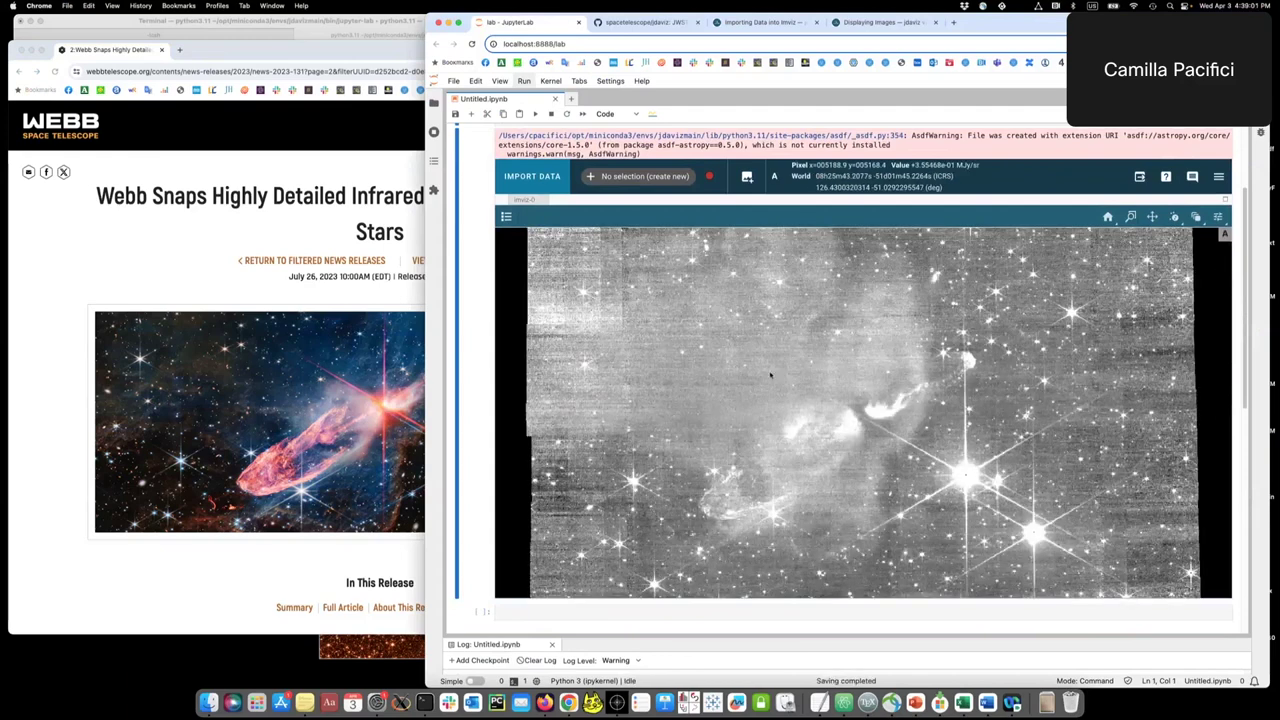
{"action": "key", "text": "b"}
{"action": "key", "text": "b"}
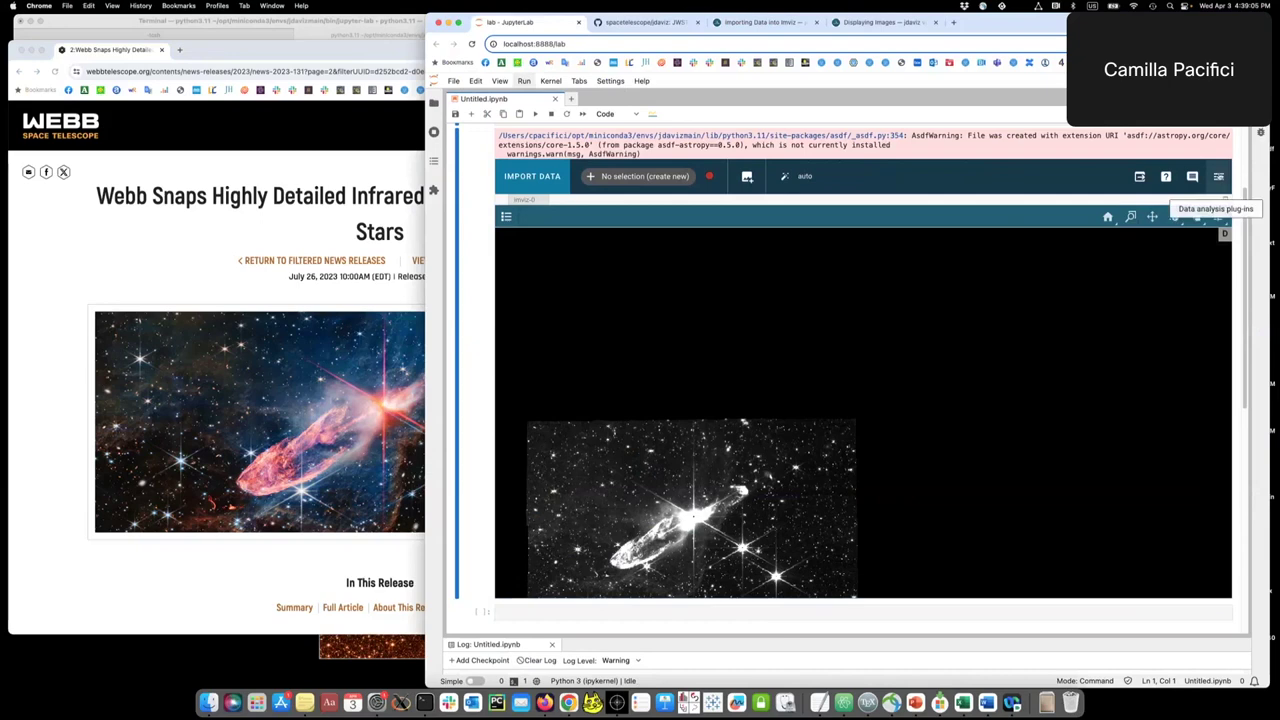
Set Orientation to Align by WCS (Sky), then blink the layers to check they overlap.
{"action": "left_click", "coordinate": [1218, 176]}
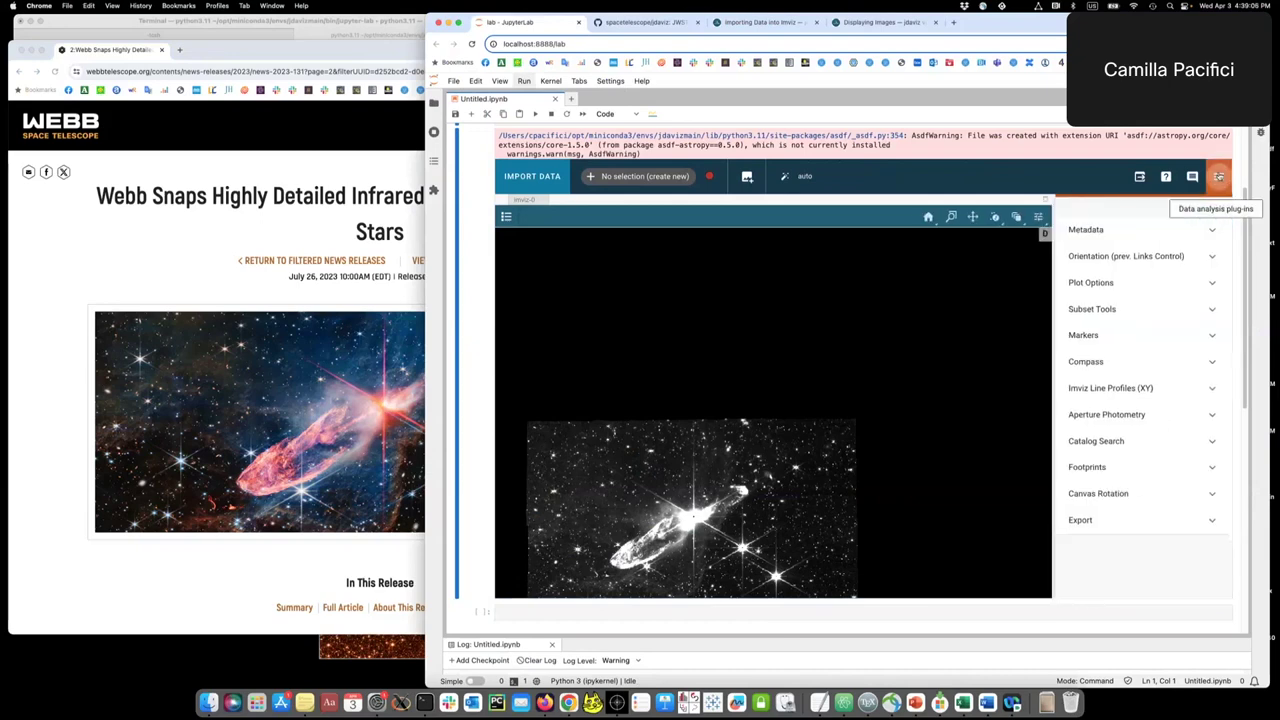
{"action": "left_click", "coordinate": [1127, 260]}
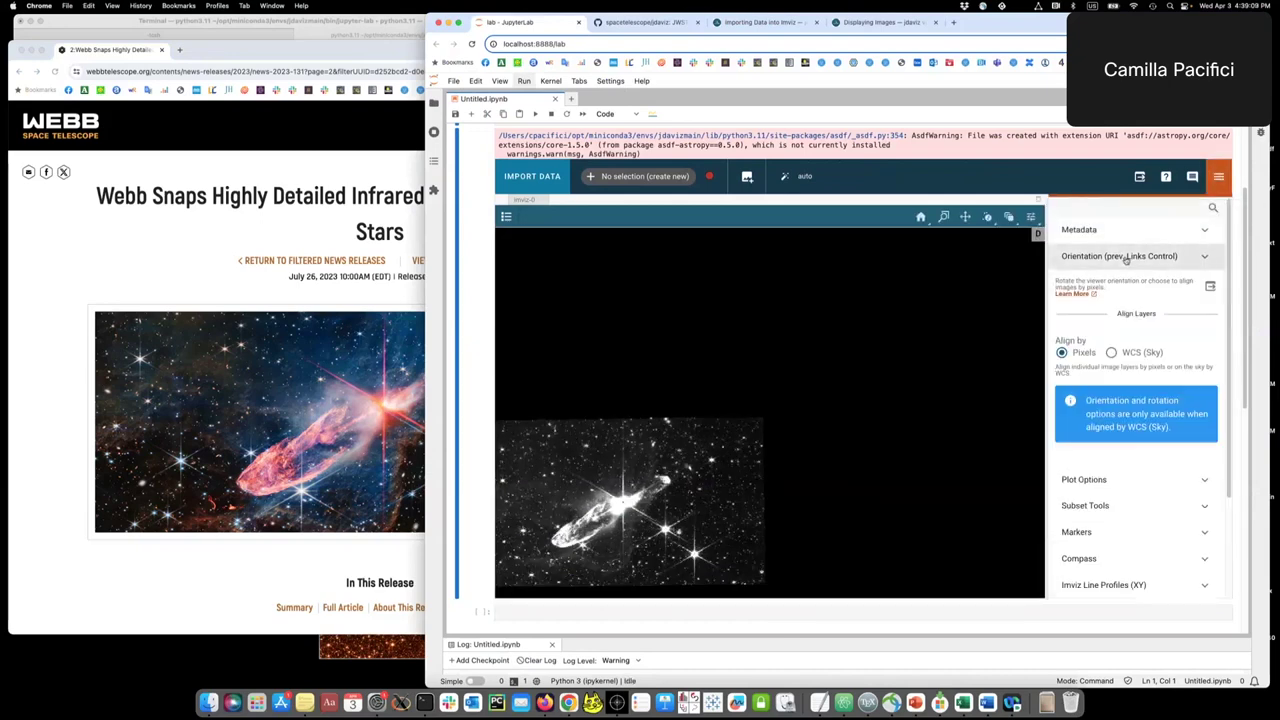
{"action": "left_click", "coordinate": [1112, 353]}
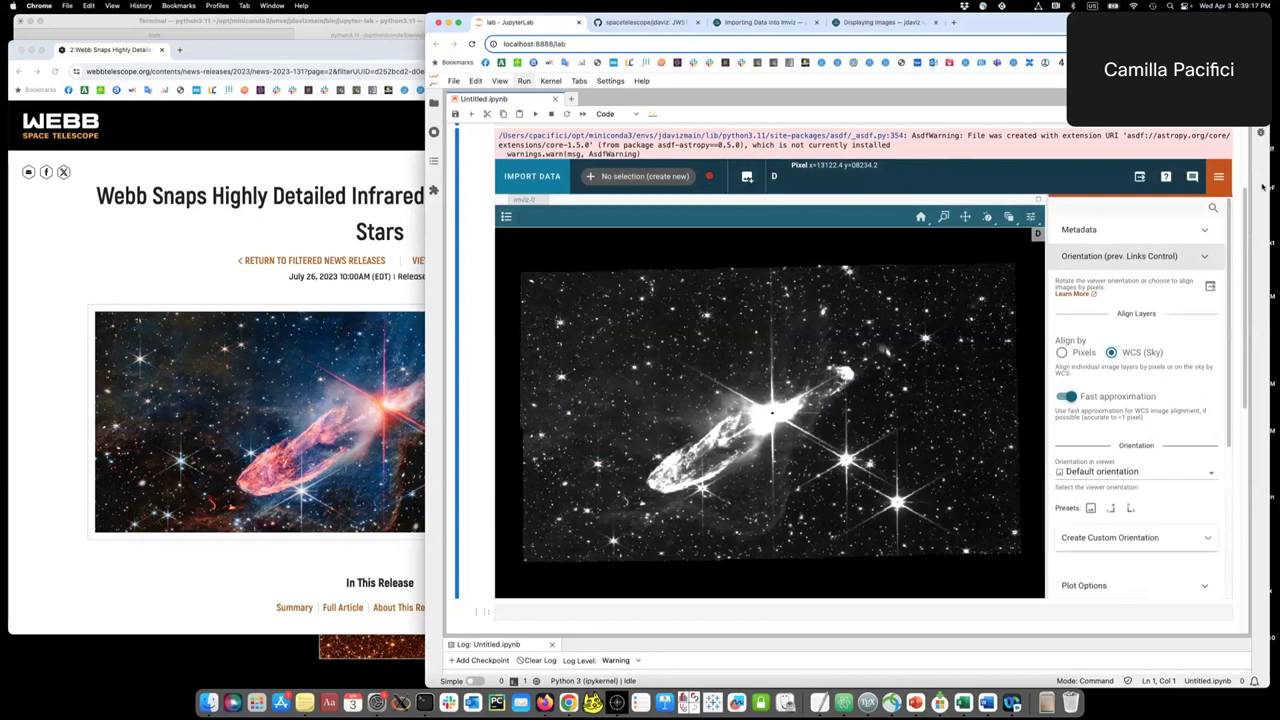
{"action": "left_click", "coordinate": [1113, 258]}
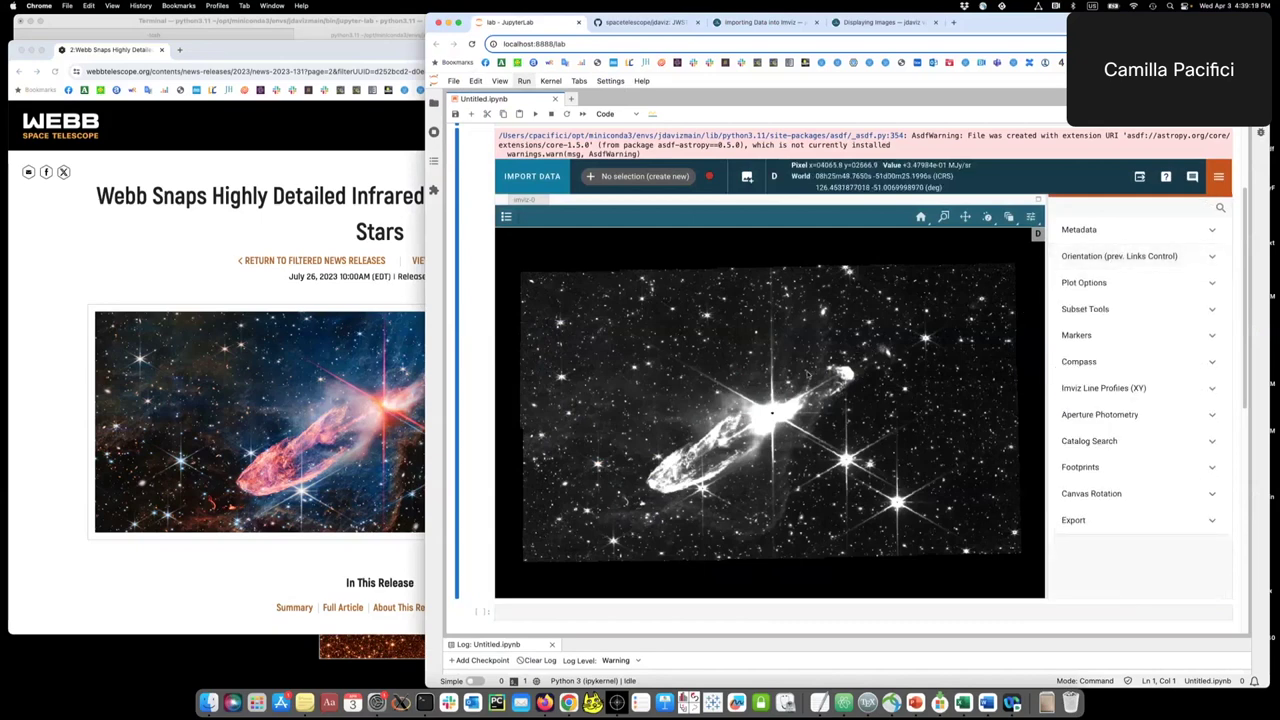
{"action": "key", "text": "b"}
{"action": "key", "text": "b"}
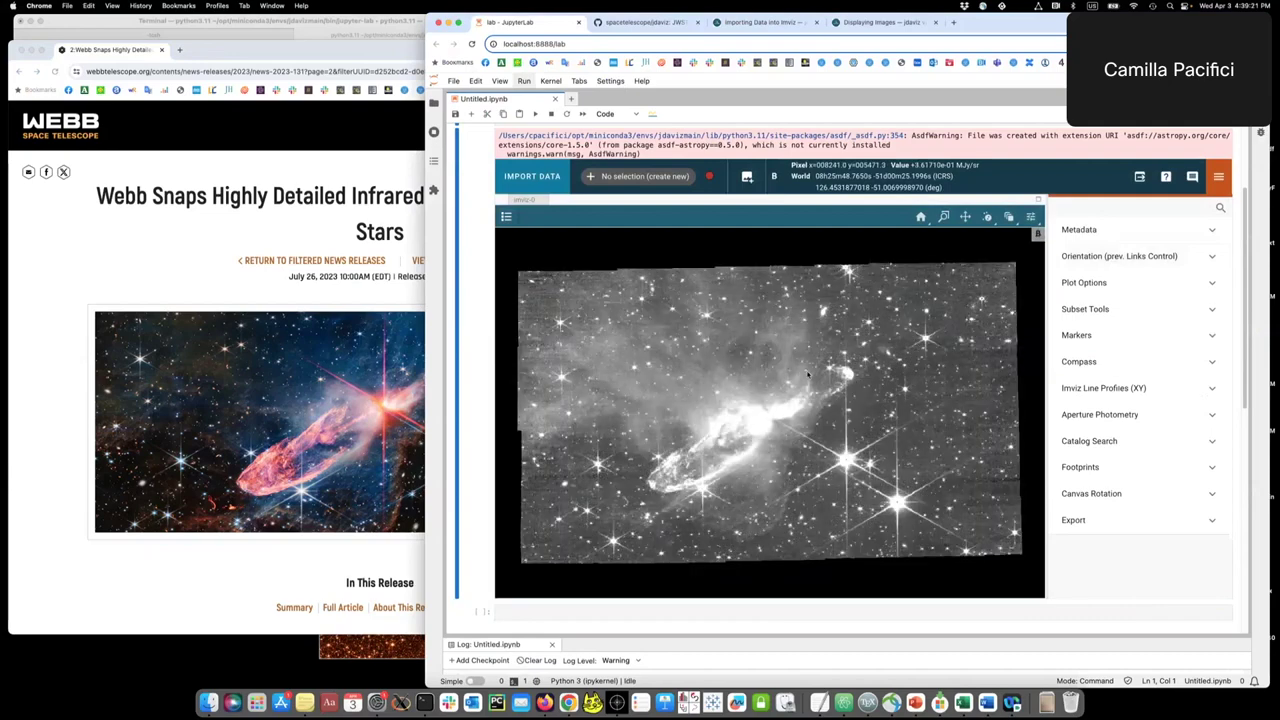
{"action": "key", "text": "b"}
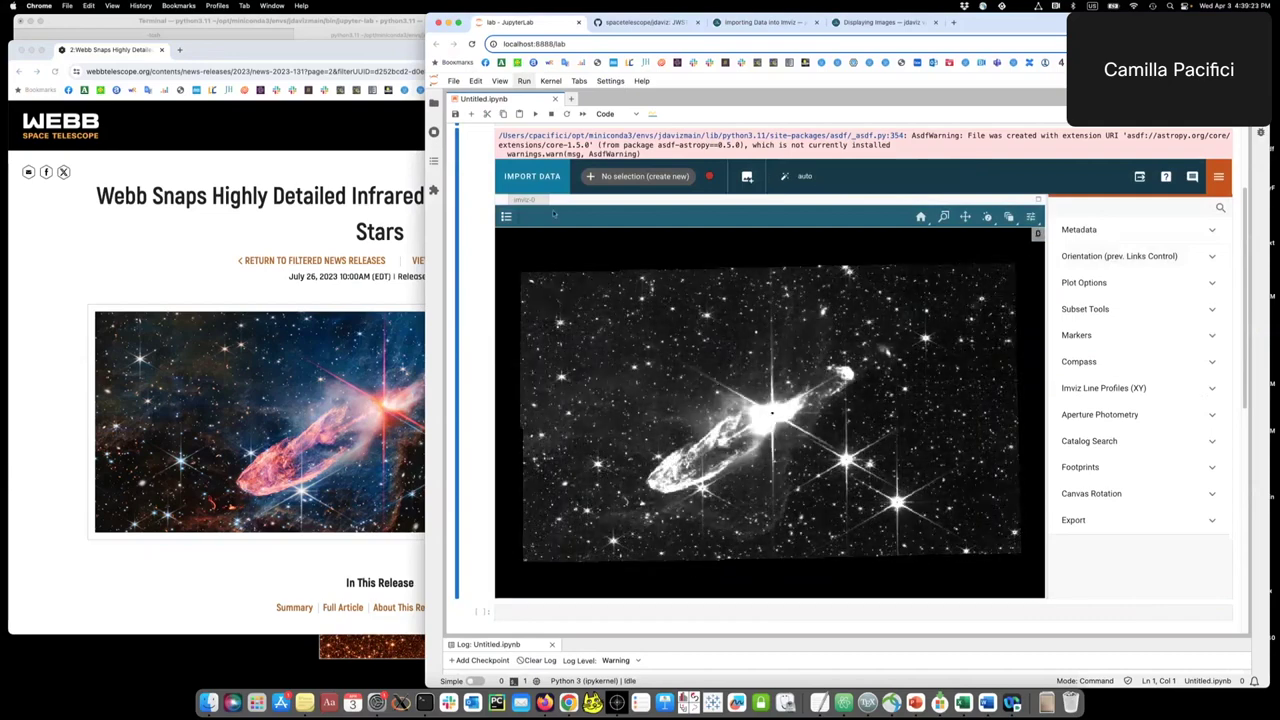
Turn on dataset A's visibility in the viewer's data menu so all four layers show.
{"action": "left_click", "coordinate": [508, 218]}
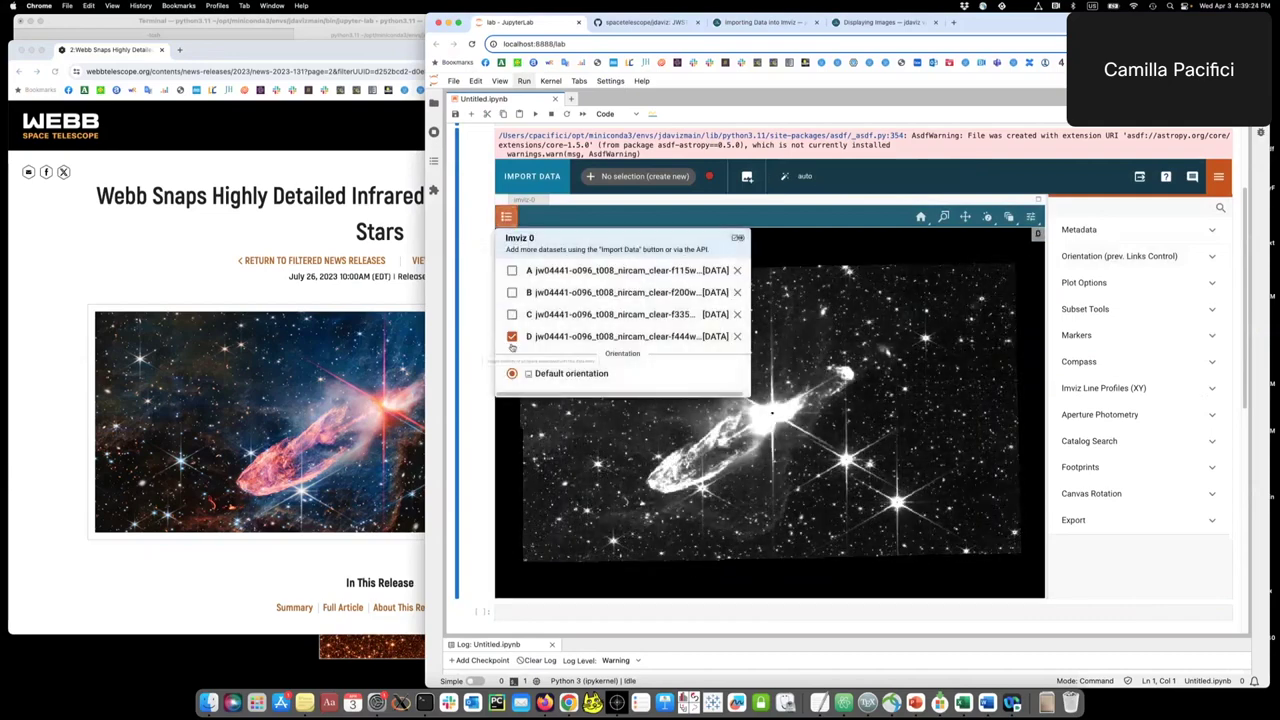
{"action": "left_click", "coordinate": [512, 271]}
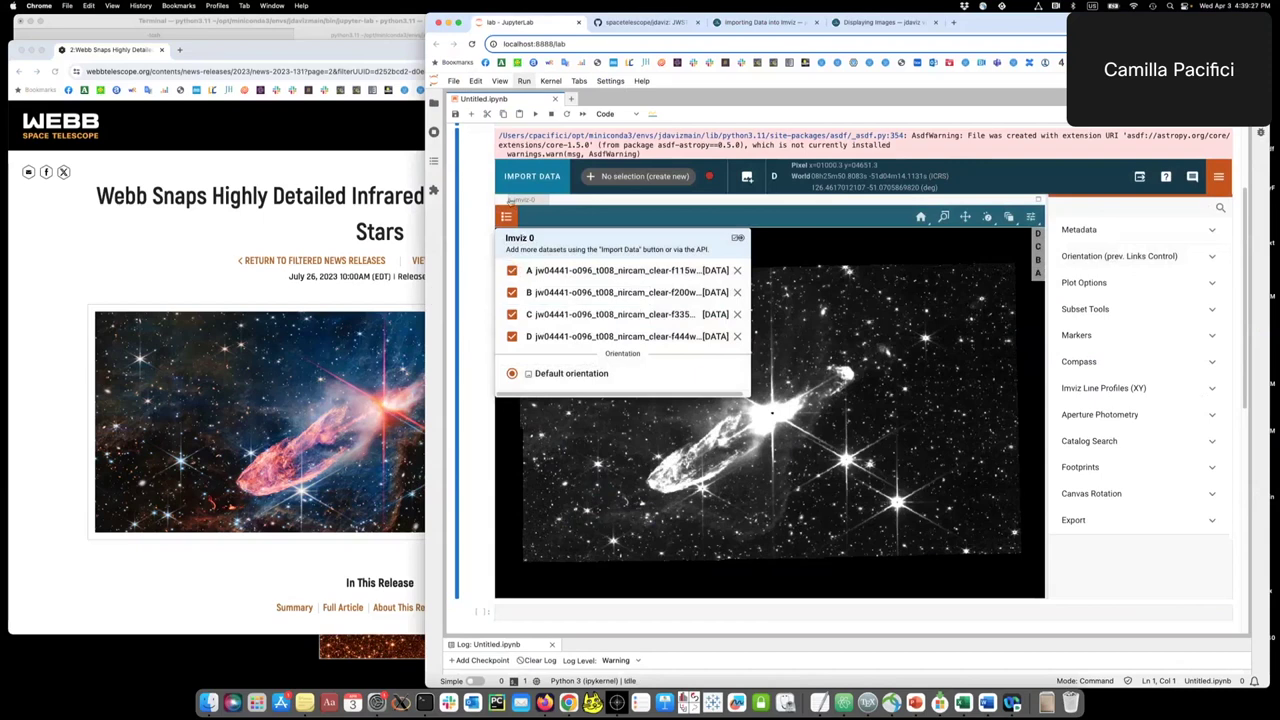
{"action": "left_click", "coordinate": [507, 218]}
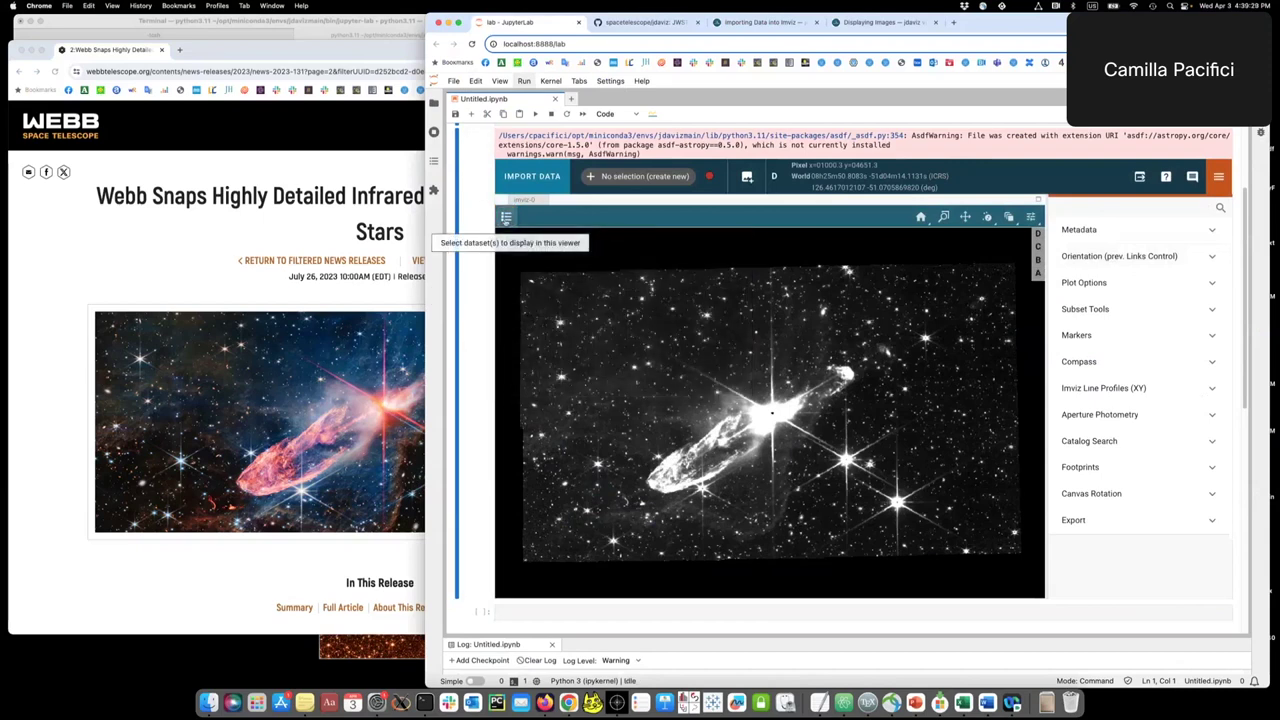
Set Plot Options colour mode to Monochromatic and assign RGB presets, then narrow the Webb window.
{"action": "left_click", "coordinate": [1124, 284]}
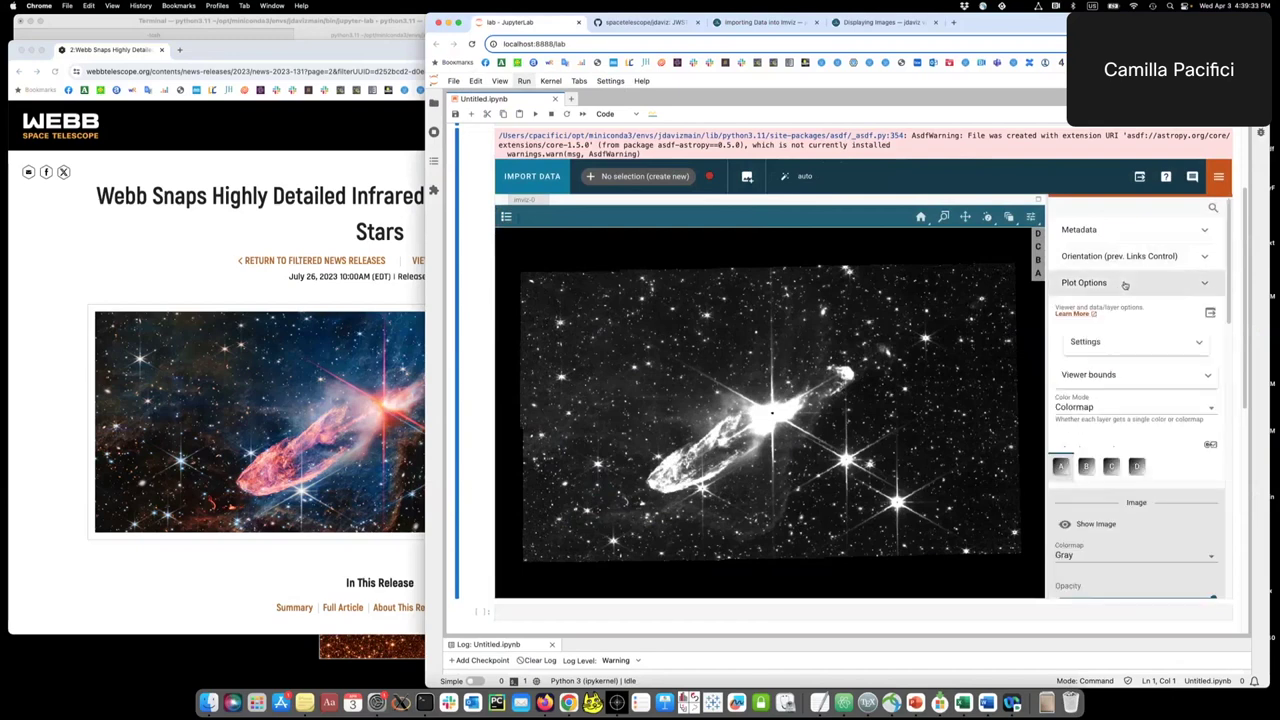
{"action": "left_click", "coordinate": [1112, 411]}
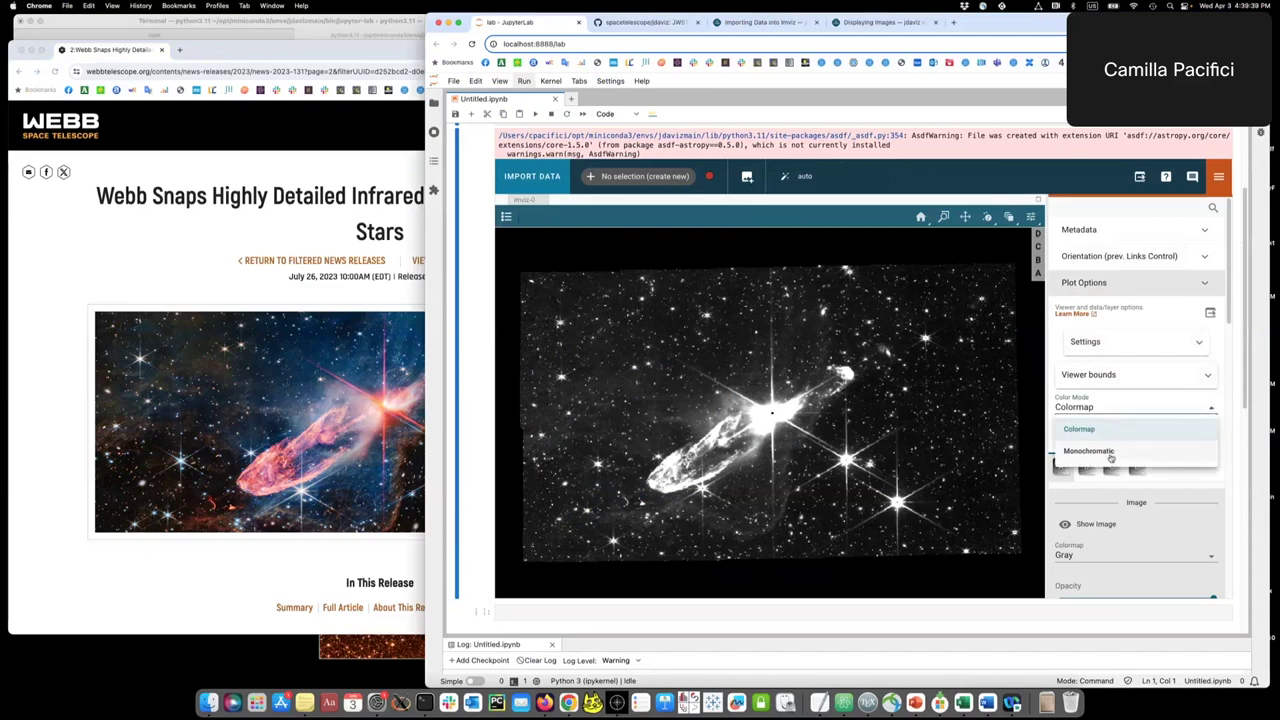
{"action": "left_click", "coordinate": [1110, 452]}
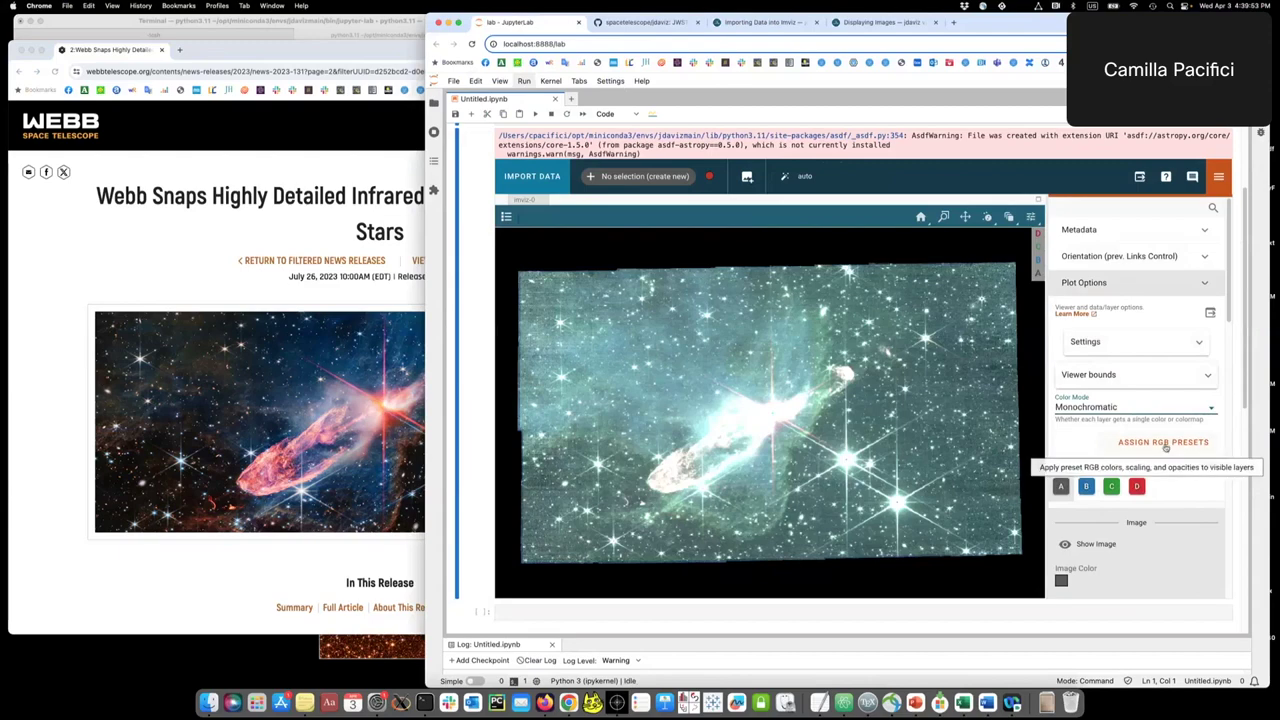
{"action": "left_click", "coordinate": [1165, 445]}
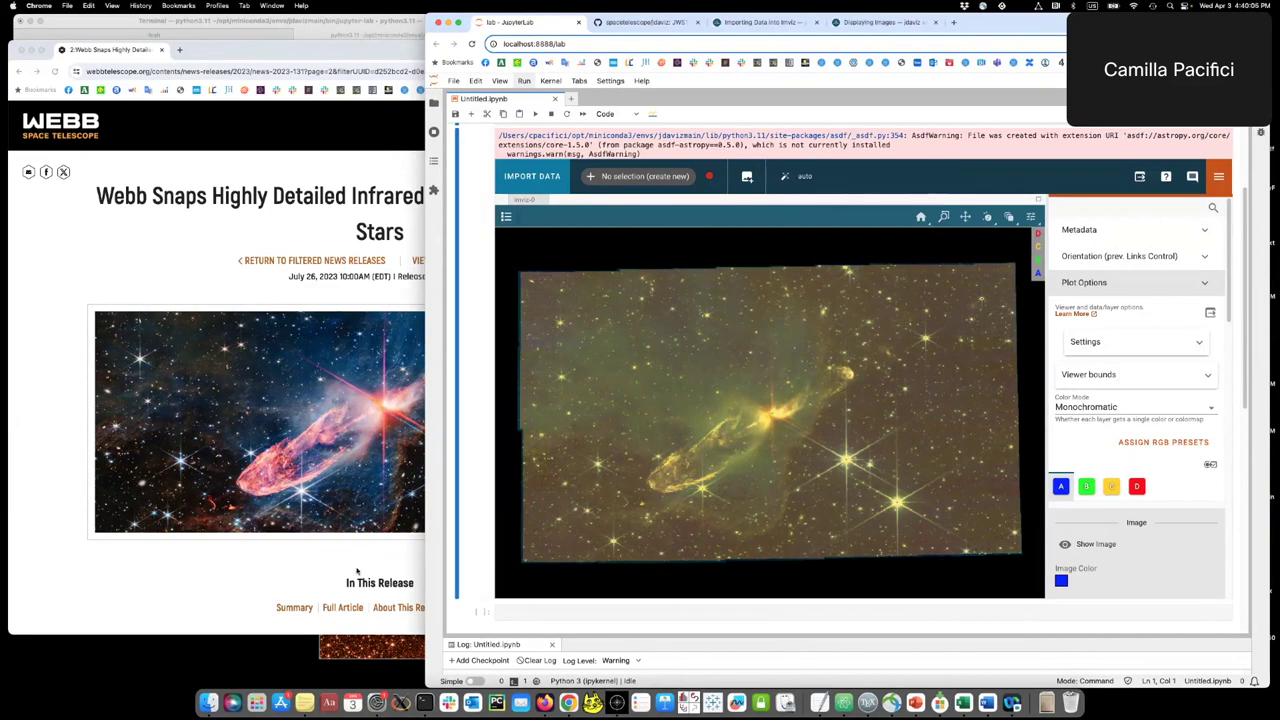
{"action": "left_click_drag", "start_coordinate": [760, 636], "coordinate": [514, 593]}
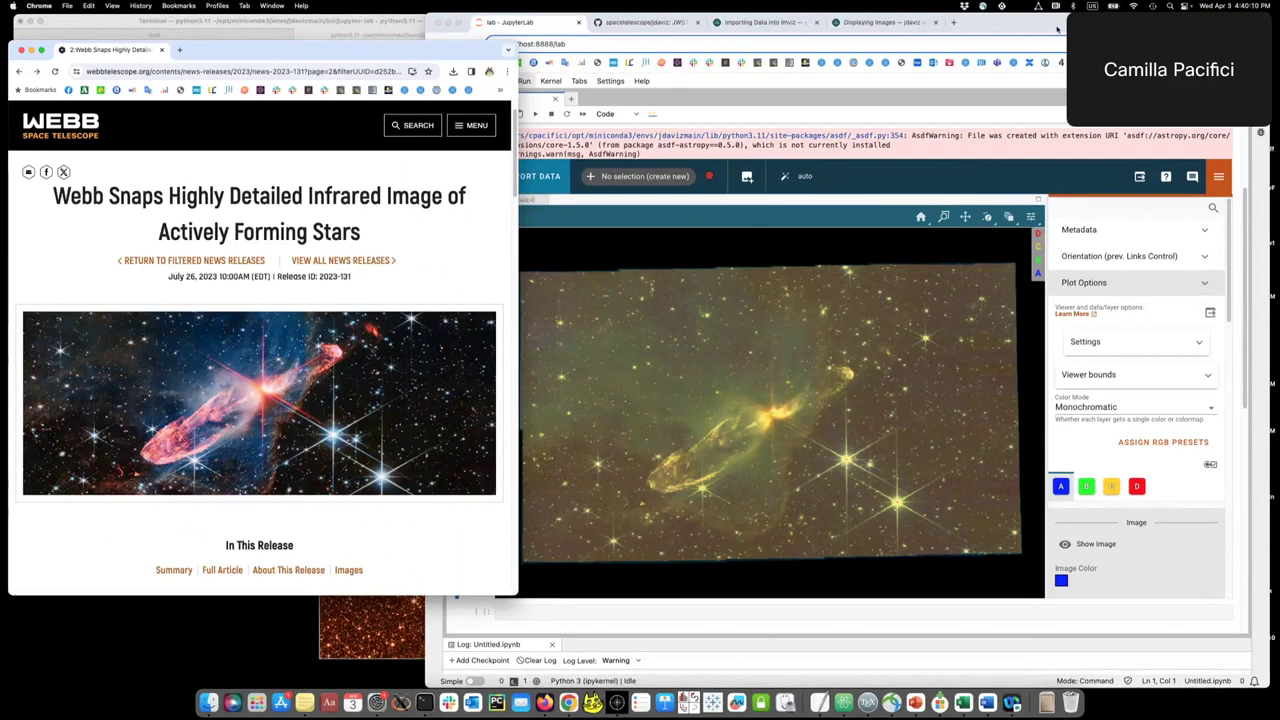
{"action": "left_click", "coordinate": [1102, 444]}
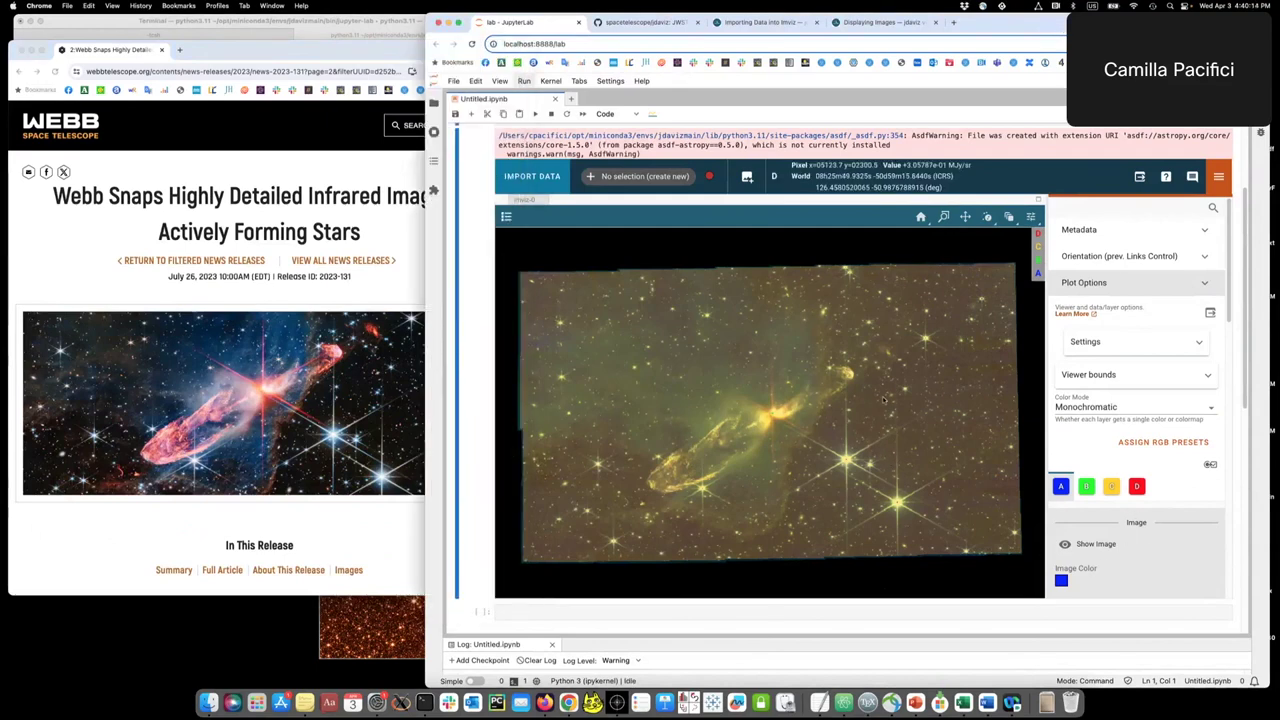
Set custom lower stretch limits in the histogram for the blue A and green B layers.
{"action": "scroll", "coordinate": [1106, 466], "scroll_direction": "down", "scroll_amount": 4}
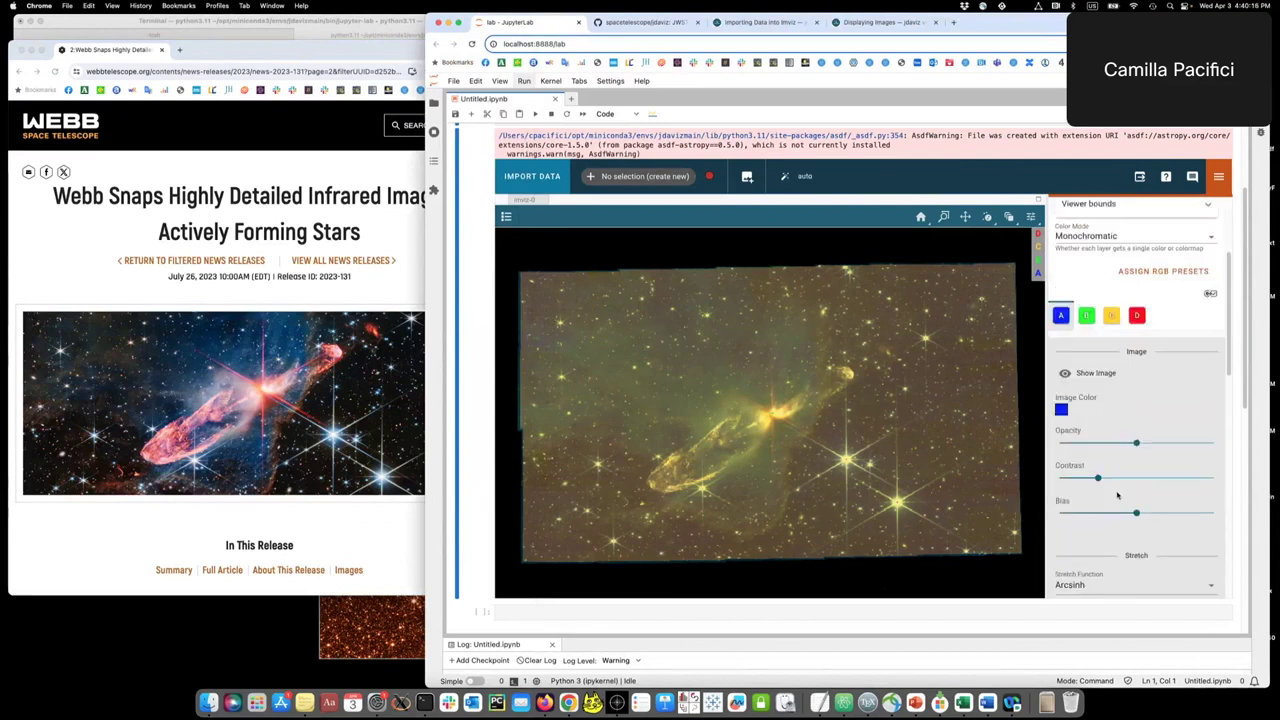
{"action": "scroll", "coordinate": [1106, 466], "scroll_direction": "down", "scroll_amount": 5}
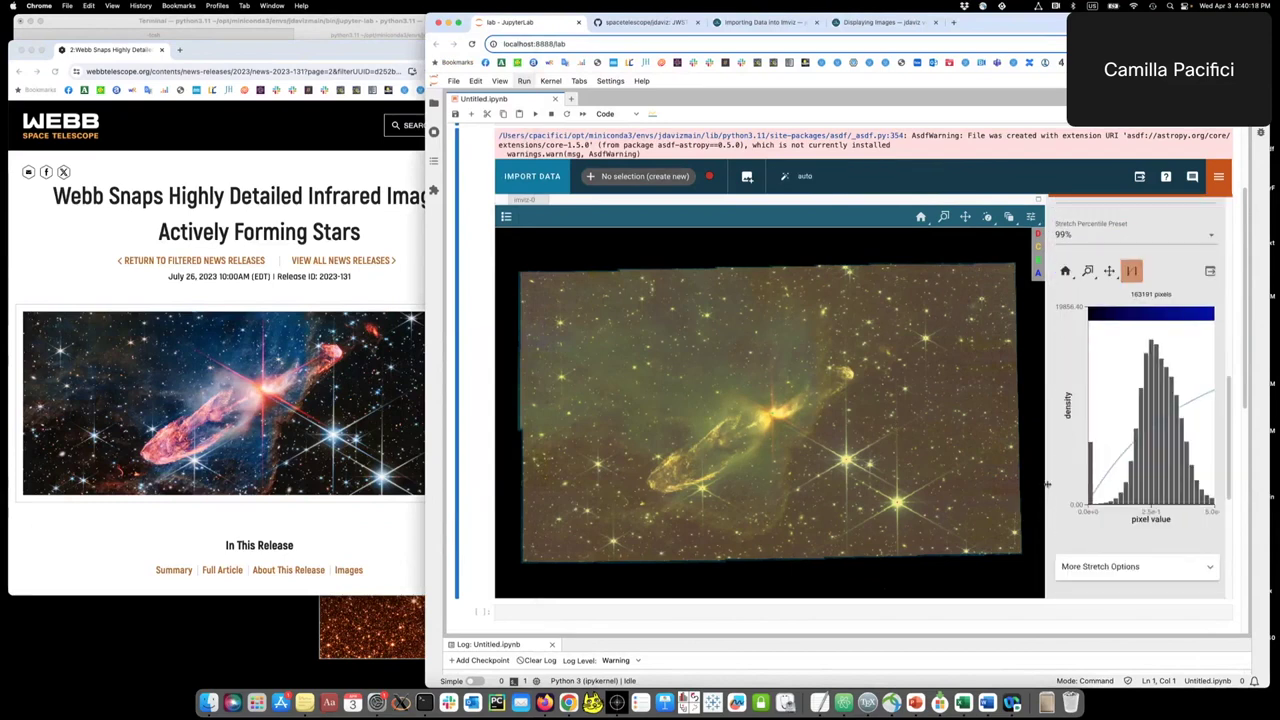
{"action": "left_click_drag", "start_coordinate": [1045, 487], "coordinate": [1005, 488]}
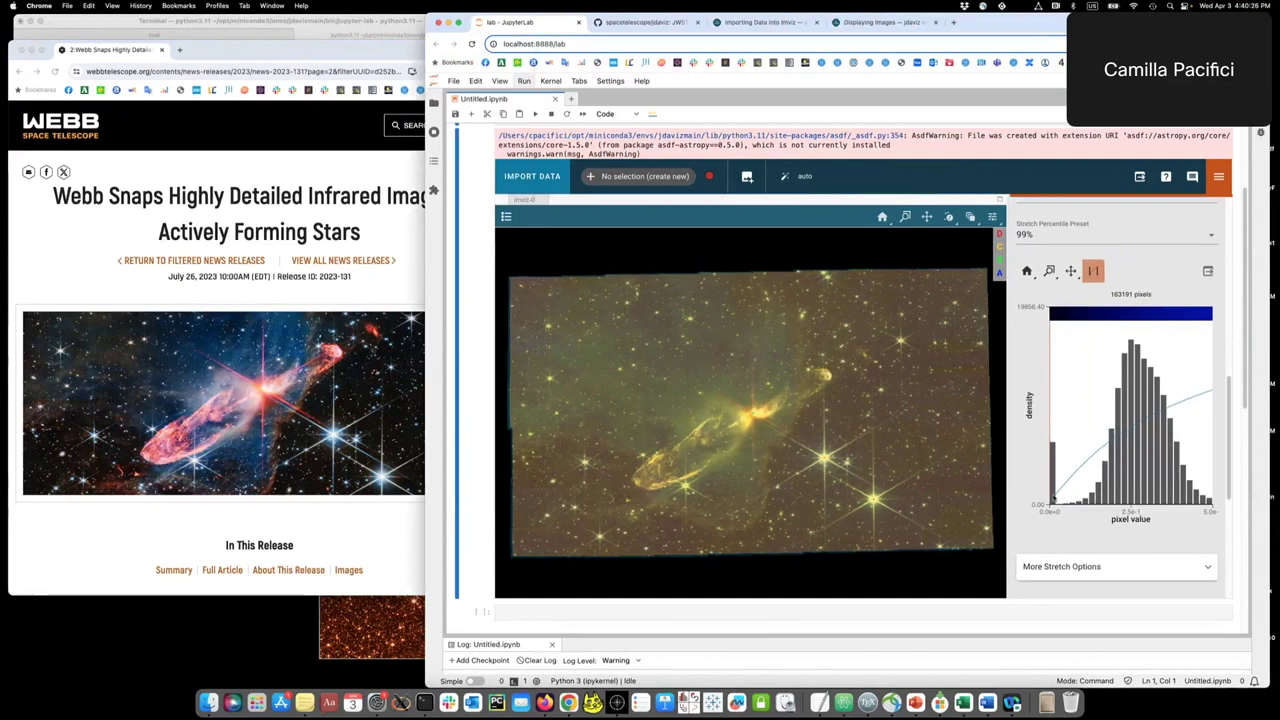
{"action": "left_click", "coordinate": [1066, 499]}
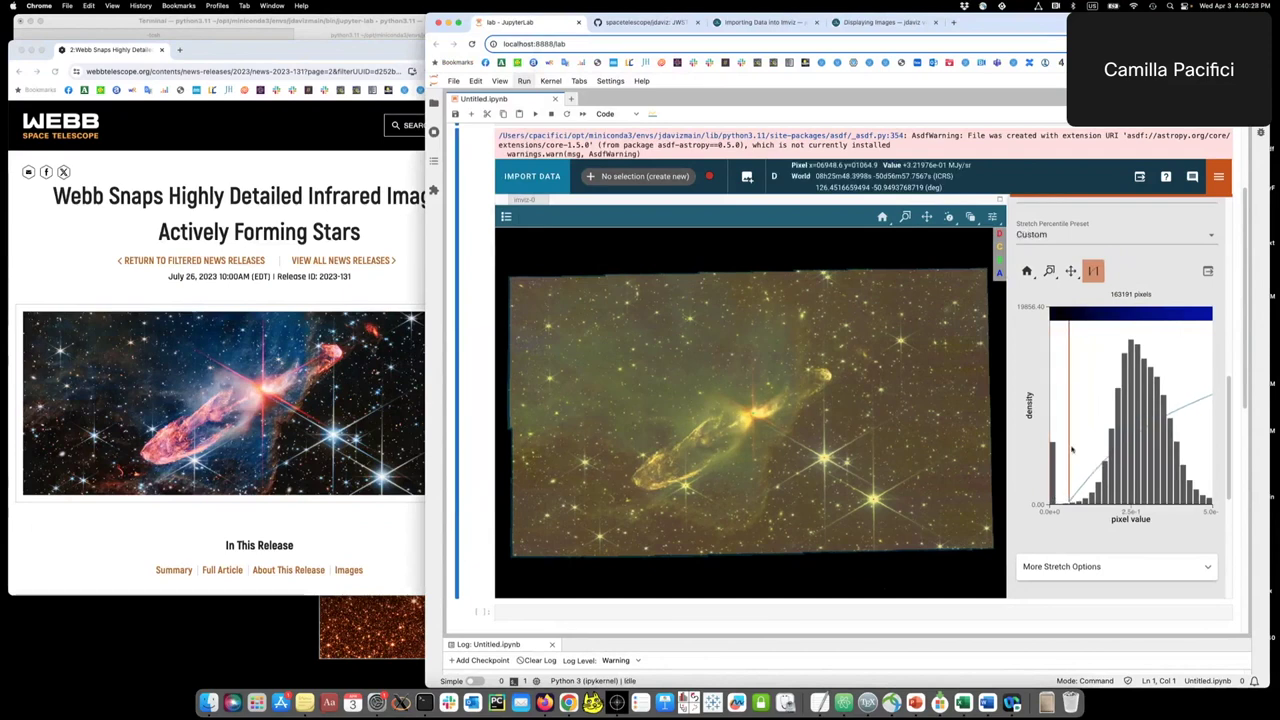
{"action": "scroll", "coordinate": [1072, 450], "scroll_direction": "up", "scroll_amount": 10}
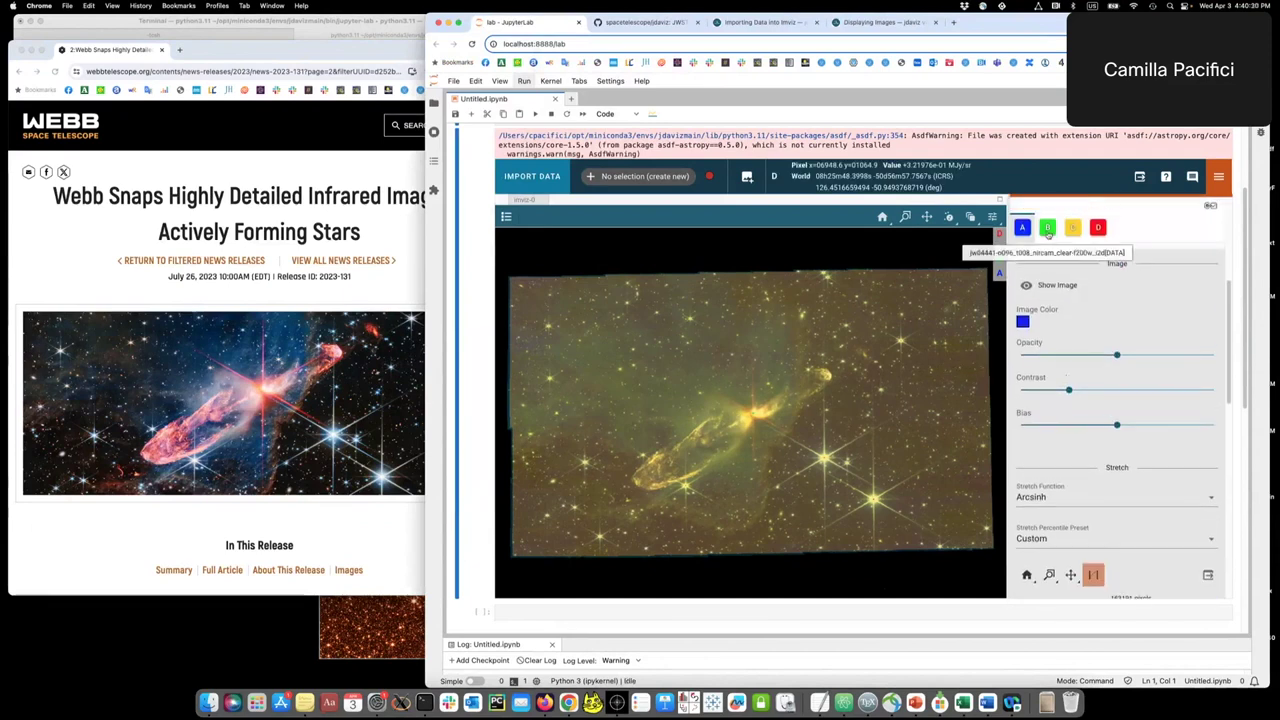
{"action": "scroll", "coordinate": [1070, 460], "scroll_direction": "down", "scroll_amount": 8}
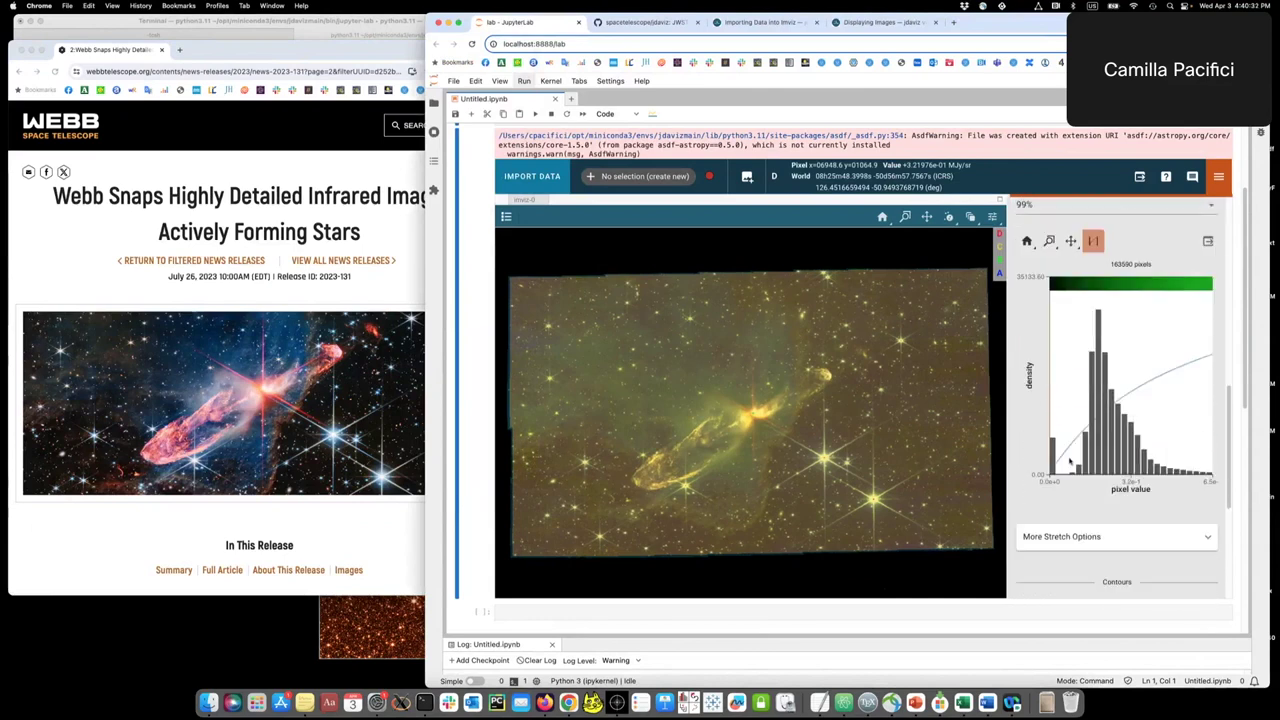
{"action": "left_click", "coordinate": [1073, 474]}
Set custom lower stretch limits for the yellow C and red D layers.
{"action": "scroll", "coordinate": [1070, 420], "scroll_direction": "up", "scroll_amount": 8}
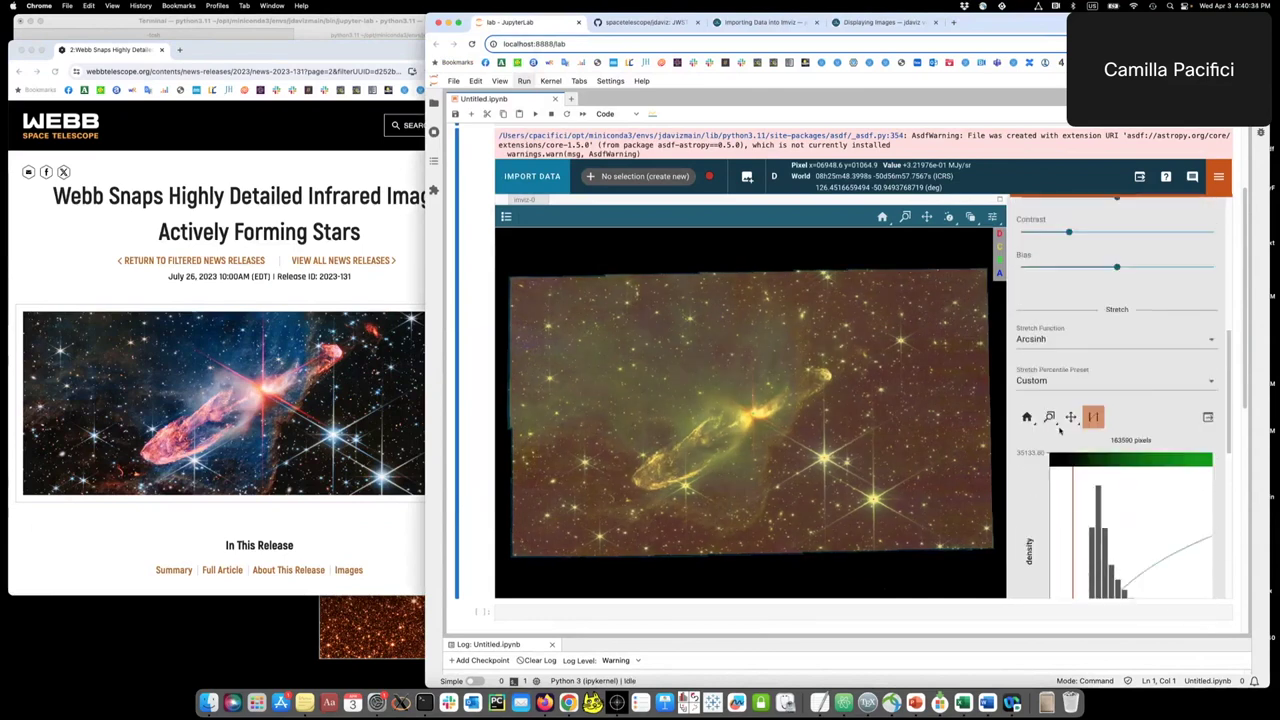
{"action": "left_click", "coordinate": [1072, 224]}
{"action": "scroll", "coordinate": [1086, 451], "scroll_direction": "down", "scroll_amount": 8}
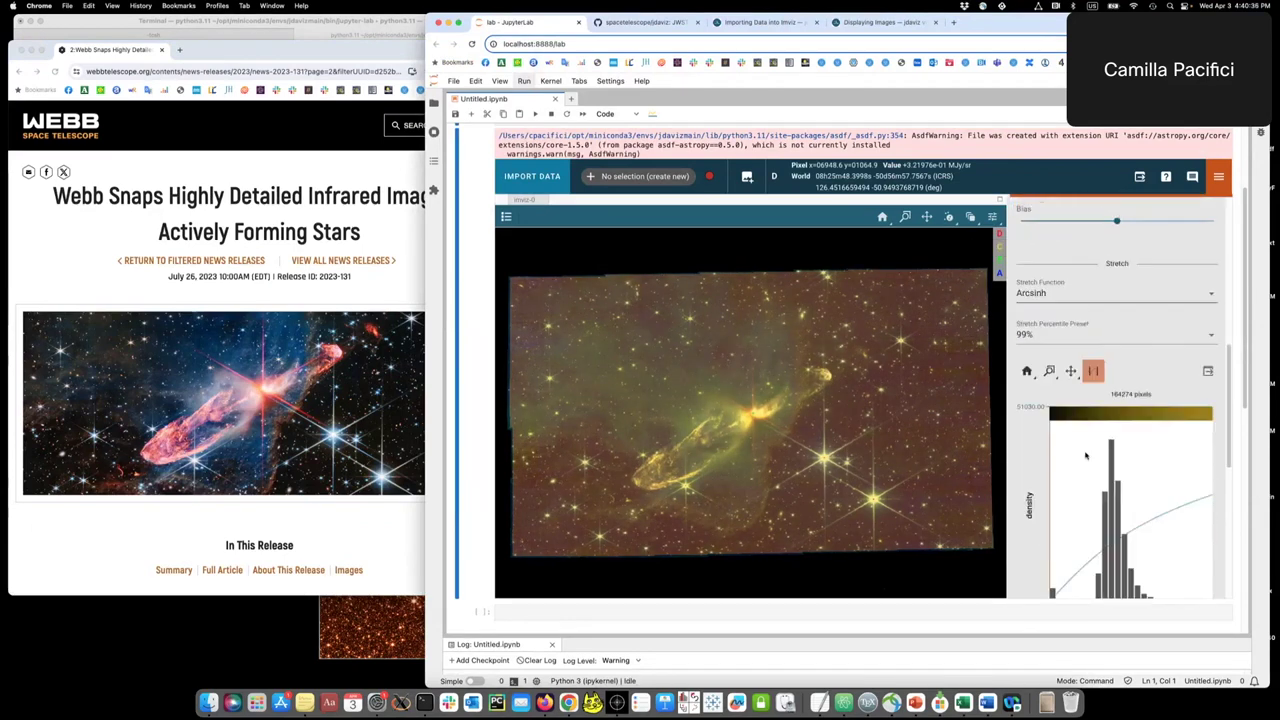
{"action": "left_click", "coordinate": [1092, 552]}
{"action": "scroll", "coordinate": [1095, 460], "scroll_direction": "up", "scroll_amount": 8}
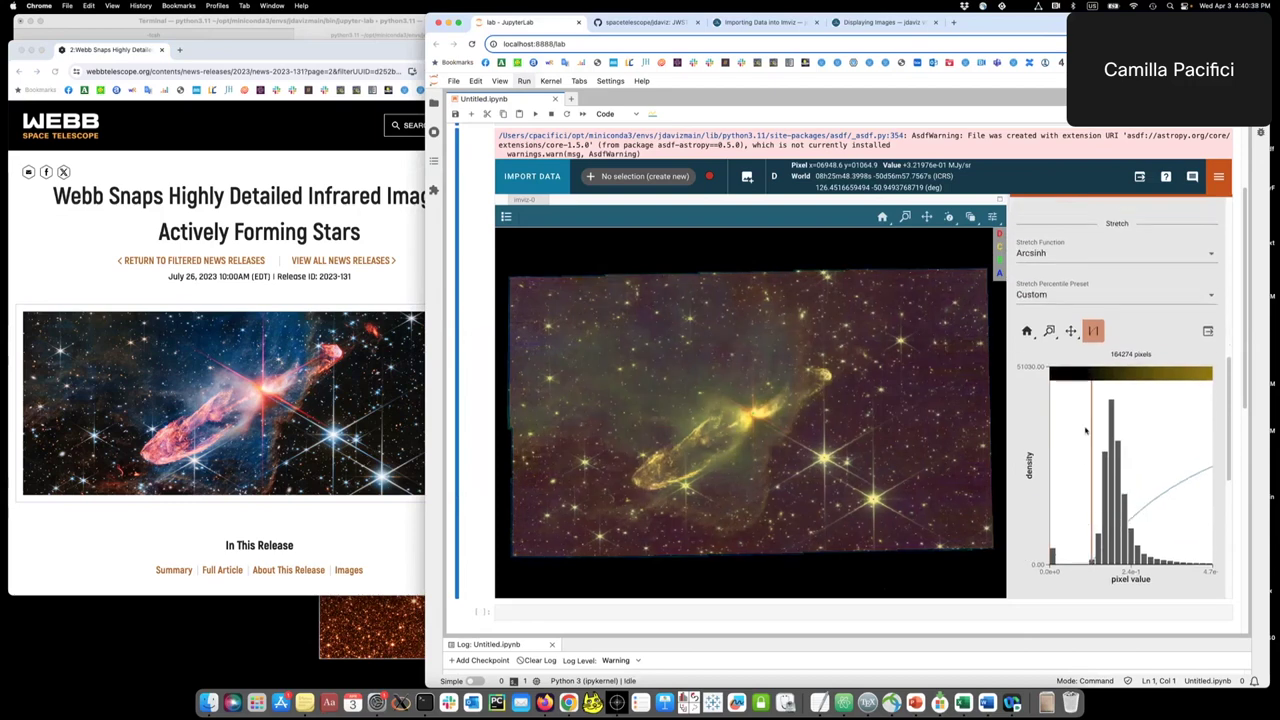
{"action": "left_click", "coordinate": [1098, 458]}
{"action": "scroll", "coordinate": [1105, 470], "scroll_direction": "down", "scroll_amount": 8}
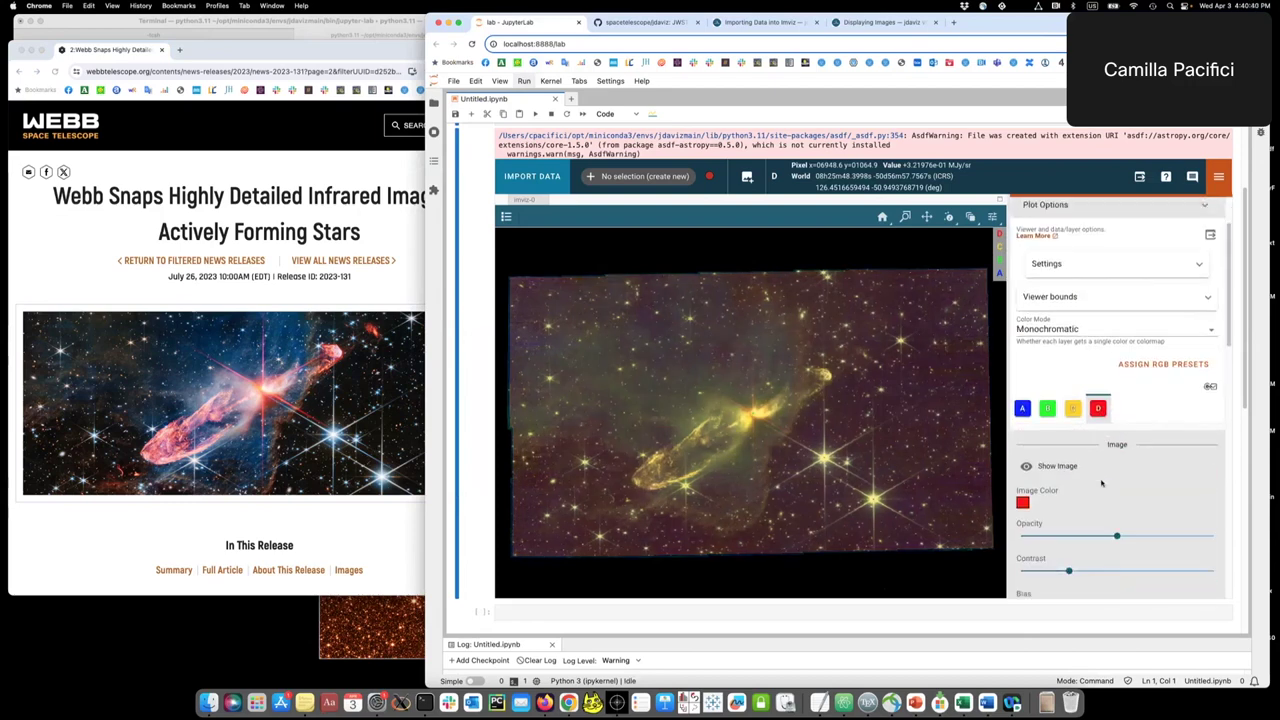
{"action": "left_click", "coordinate": [1112, 544]}
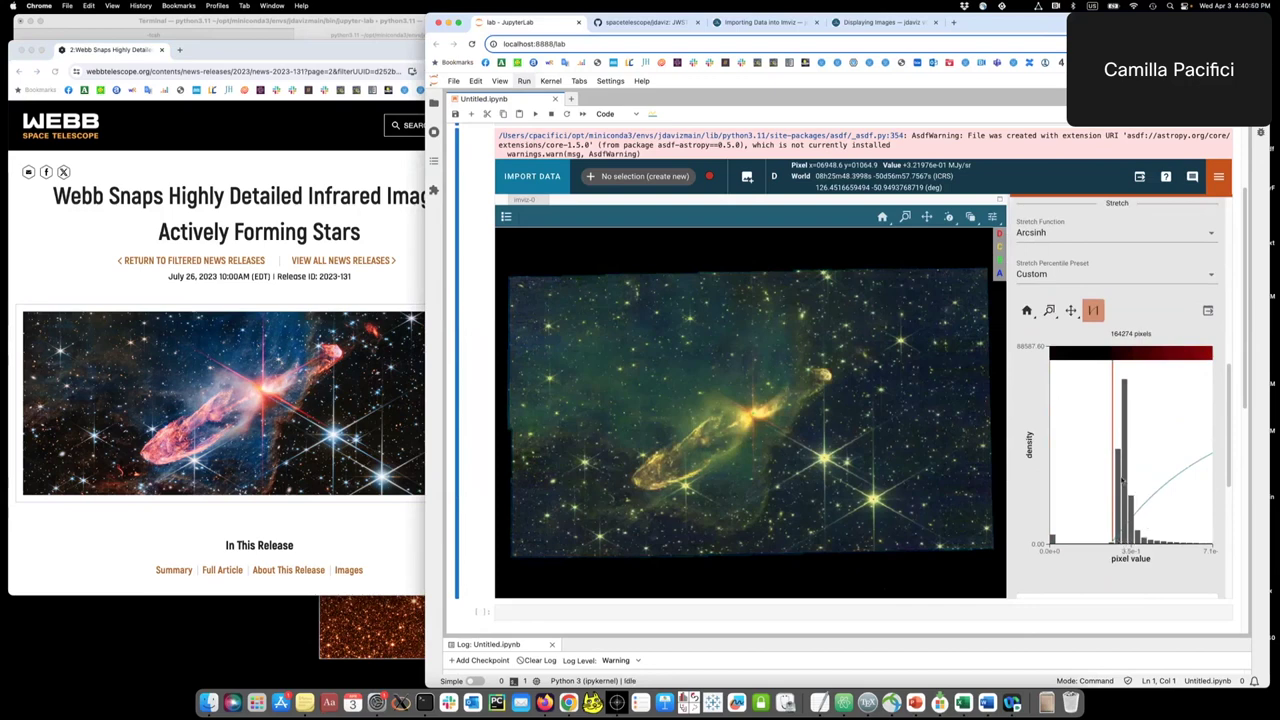
Nudge the Bias sliders of the red D, yellow C and green B layers slightly right.
{"action": "scroll", "coordinate": [1136, 480], "scroll_direction": "up", "scroll_amount": 8}
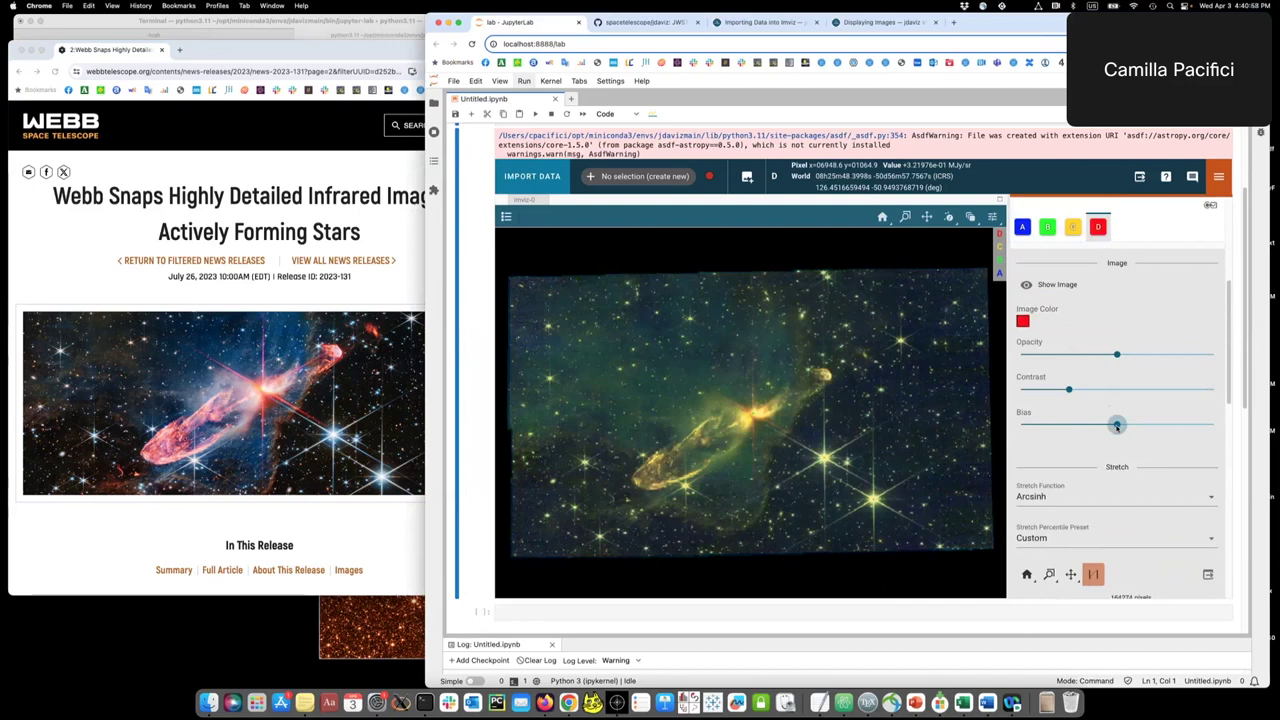
{"action": "mouse_move", "coordinate": [1117, 425]}
{"action": "left_mouse_down"}
{"action": "mouse_move", "coordinate": [1100, 425]}
{"action": "mouse_move", "coordinate": [1125, 428]}
{"action": "left_mouse_up"}
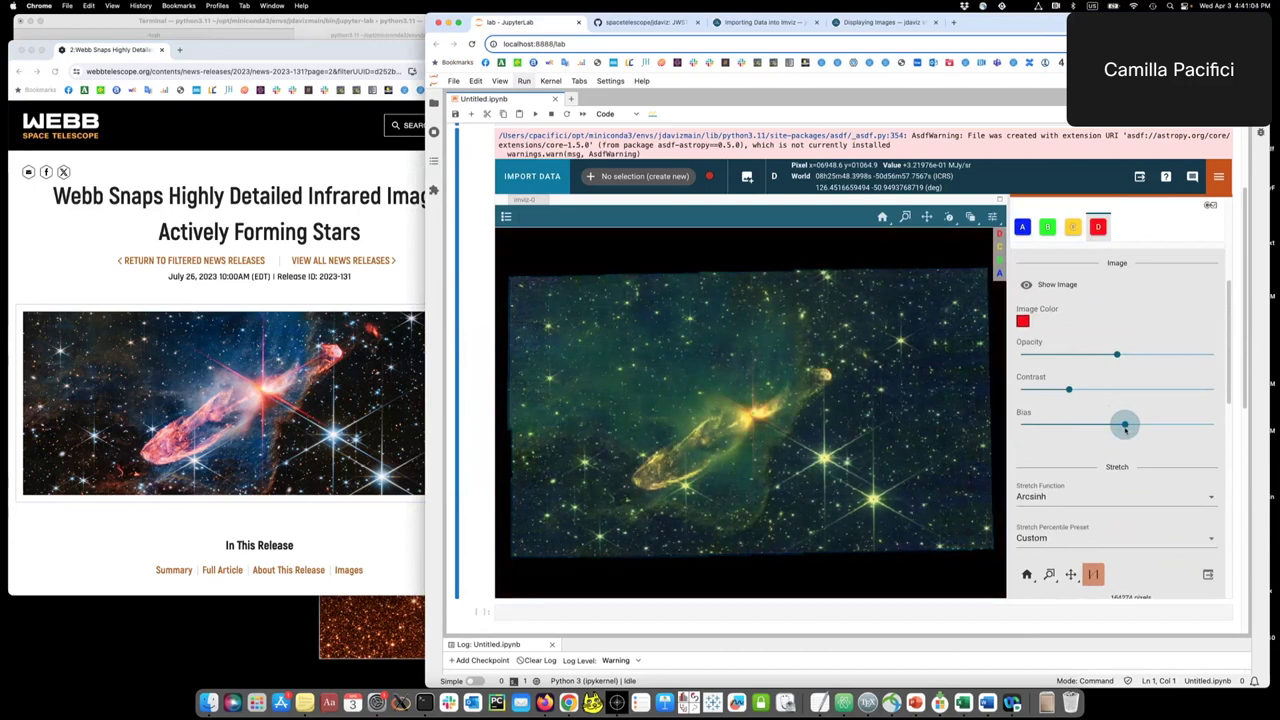
{"action": "left_click", "coordinate": [1072, 227]}
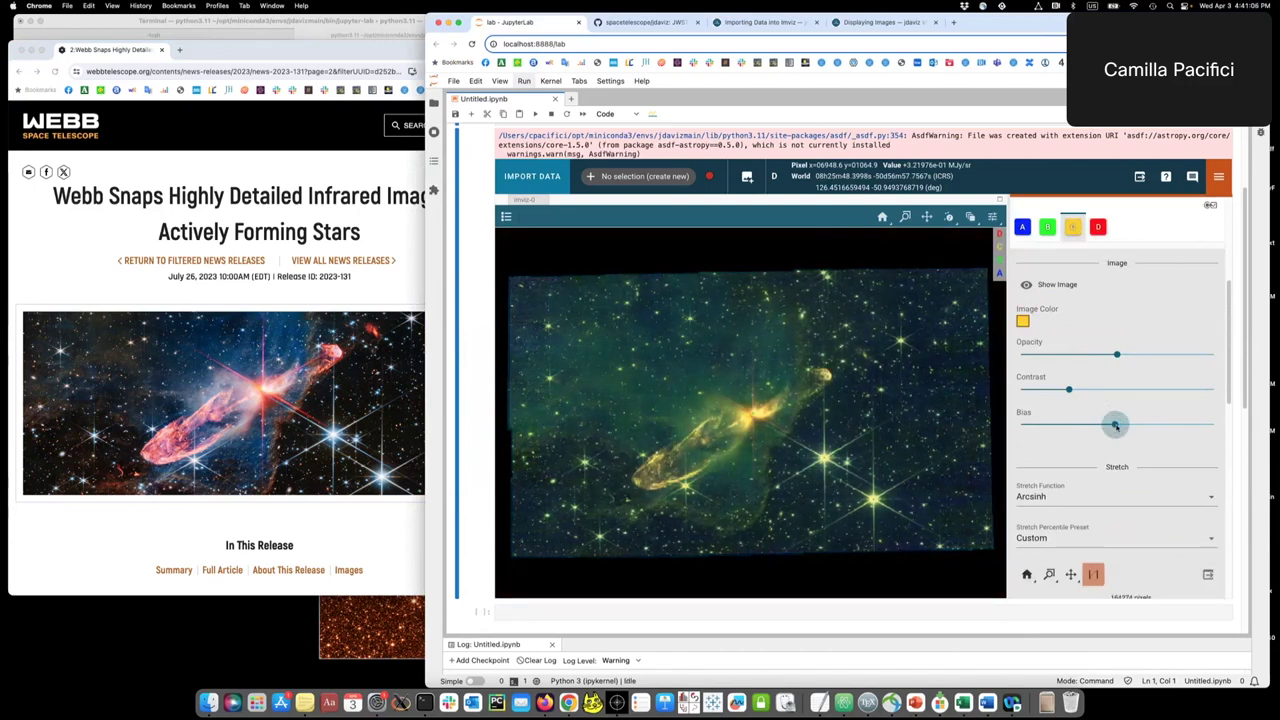
{"action": "left_click_drag", "start_coordinate": [1115, 425], "coordinate": [1126, 425]}
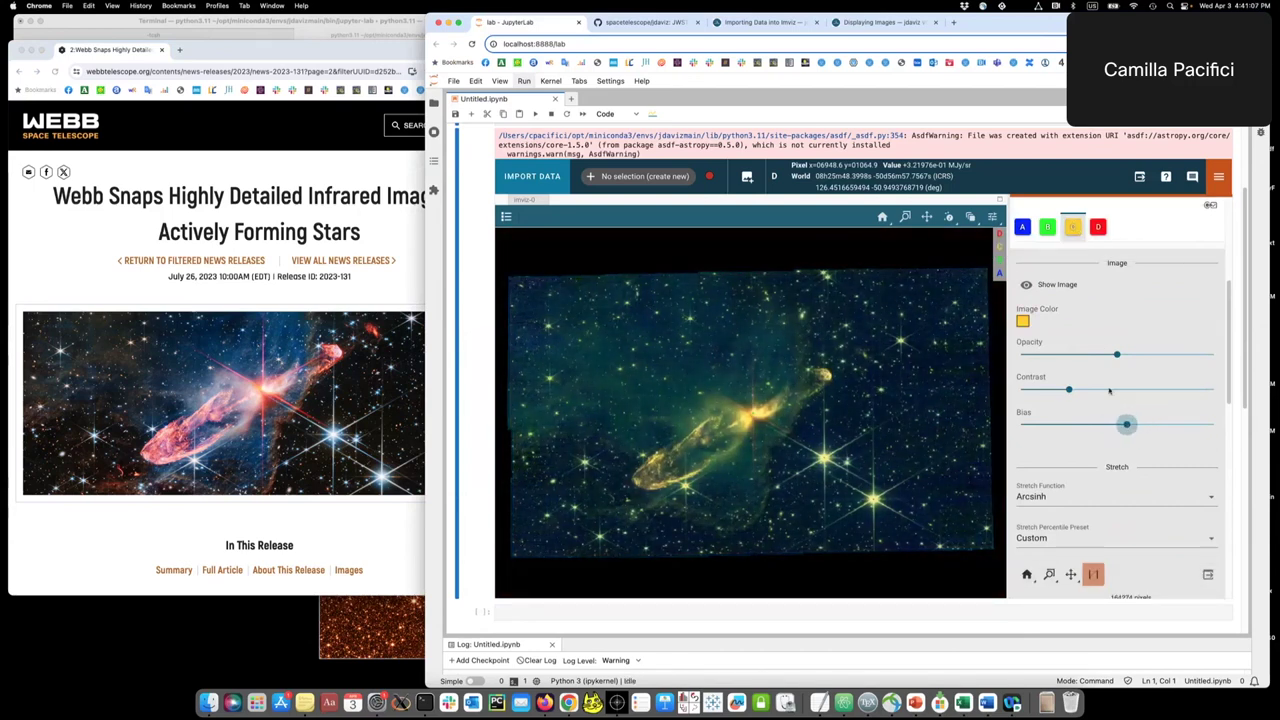
{"action": "left_click", "coordinate": [1046, 228]}
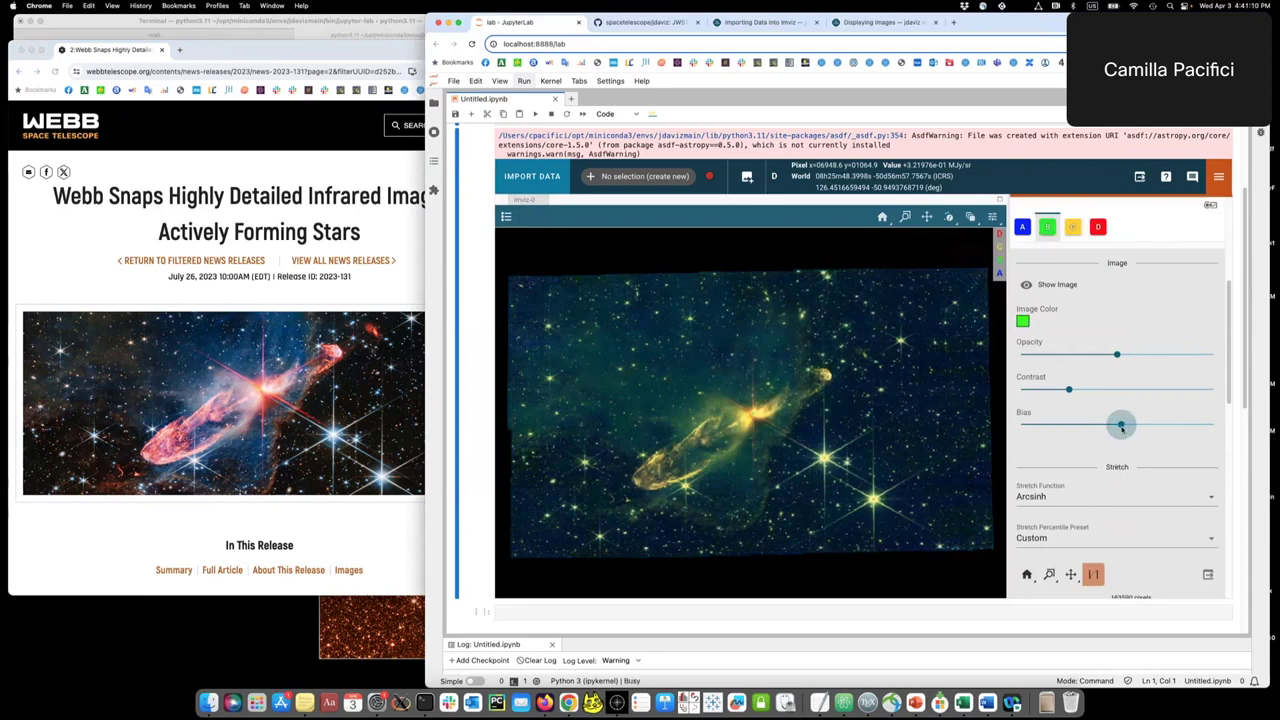
{"action": "left_click_drag", "start_coordinate": [1121, 426], "coordinate": [1130, 427]}
{"action": "left_click", "coordinate": [1022, 228]}
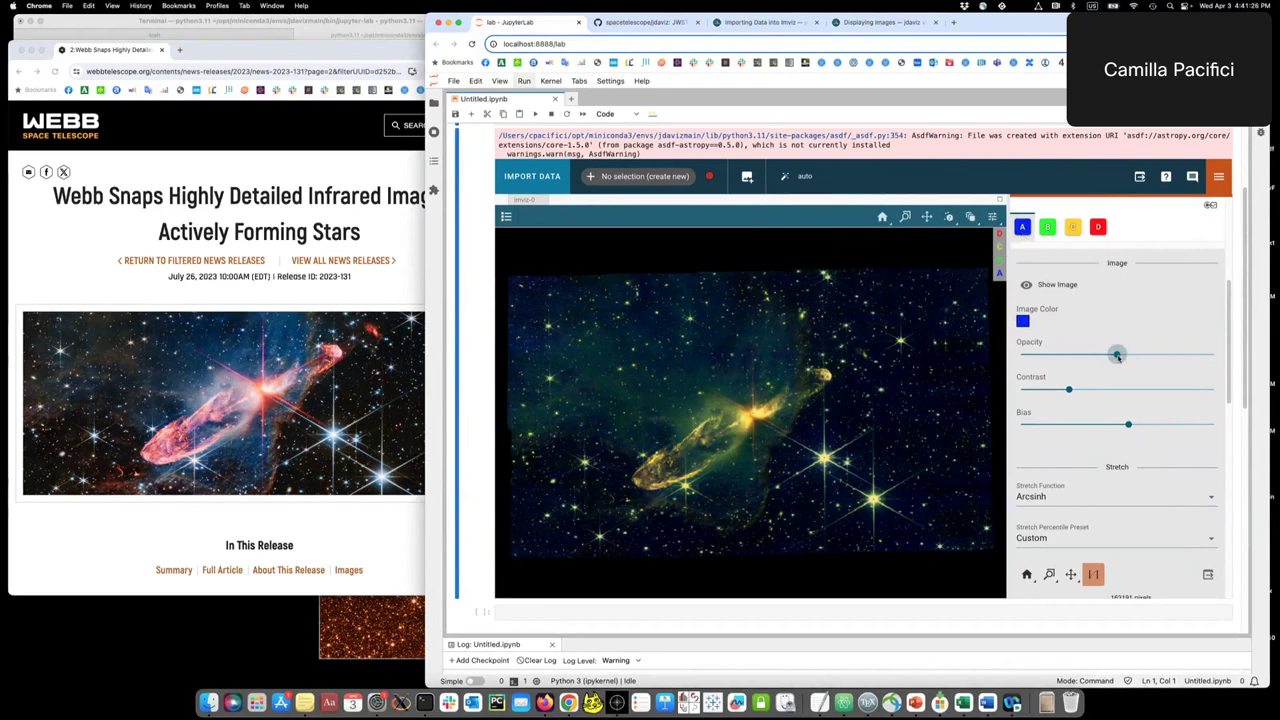
Raise the Opacity of blue layer A and red layer D, then view the Displaying Images docs.
{"action": "left_click_drag", "start_coordinate": [1117, 355], "coordinate": [1141, 358]}
{"action": "left_click", "coordinate": [1097, 227]}
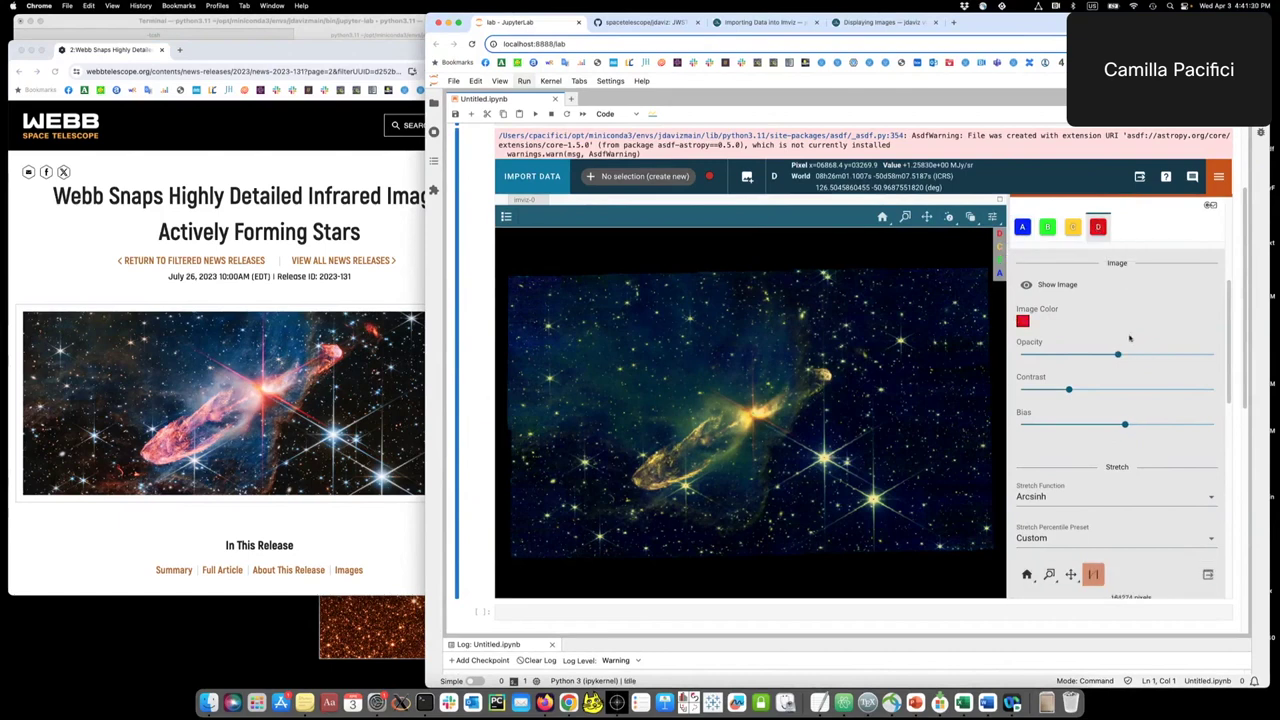
{"action": "left_click_drag", "start_coordinate": [1117, 355], "coordinate": [1155, 357]}
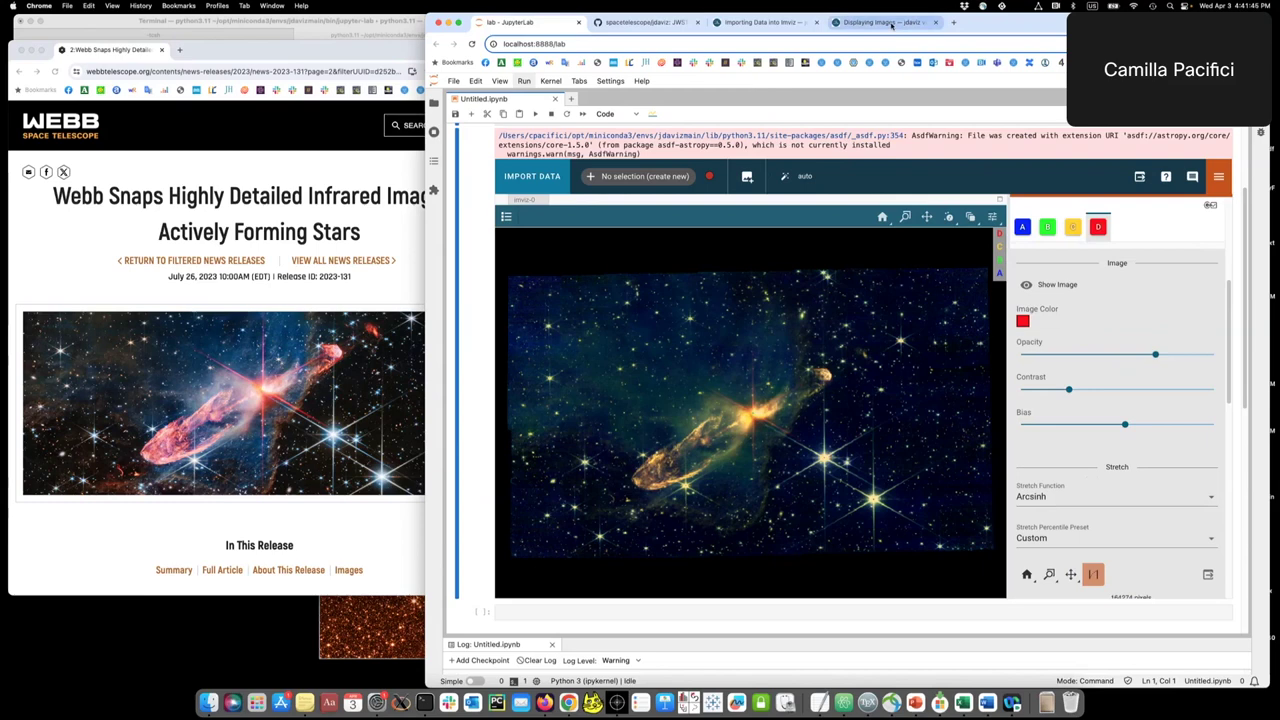
{"action": "left_click", "coordinate": [884, 22]}
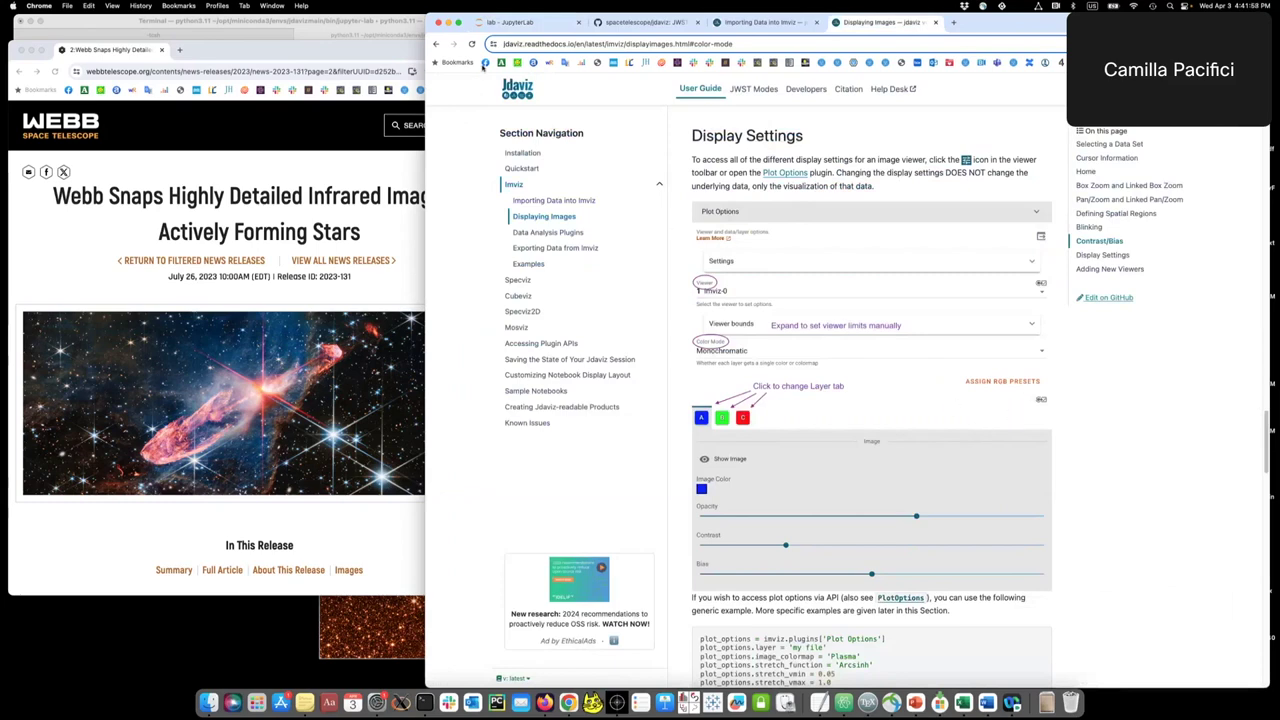
{"action": "left_click", "coordinate": [515, 22]}
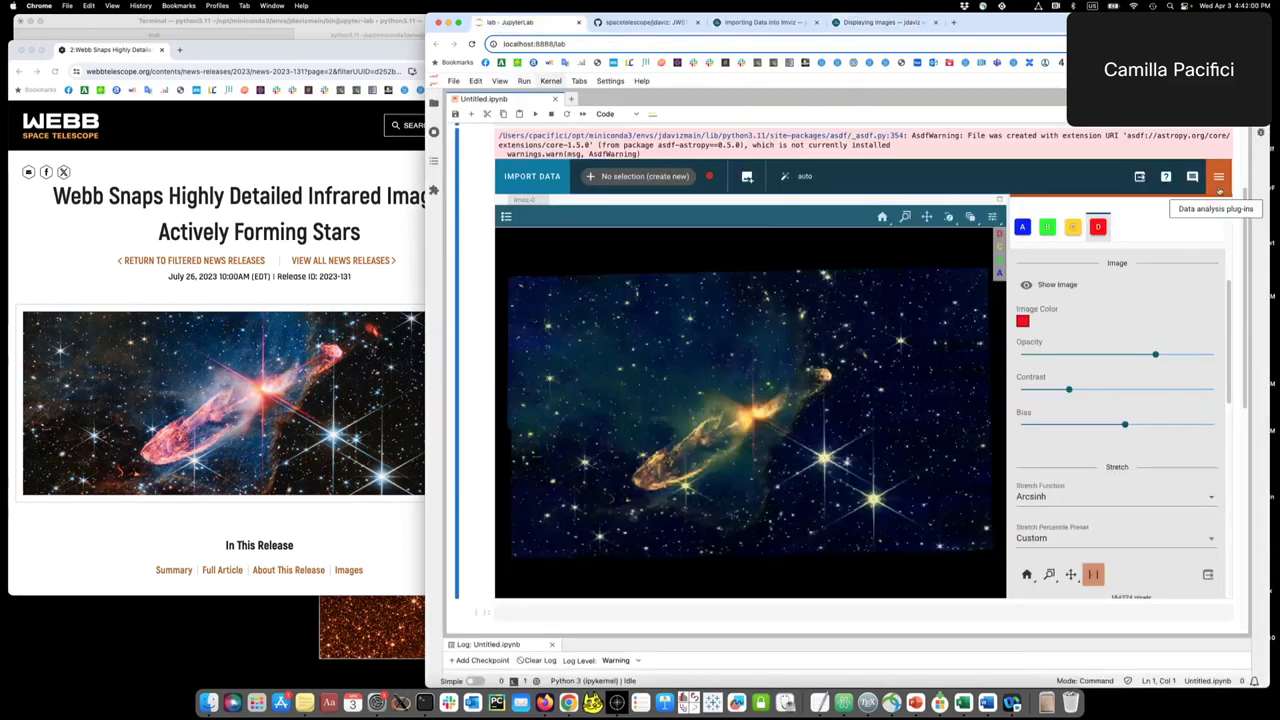